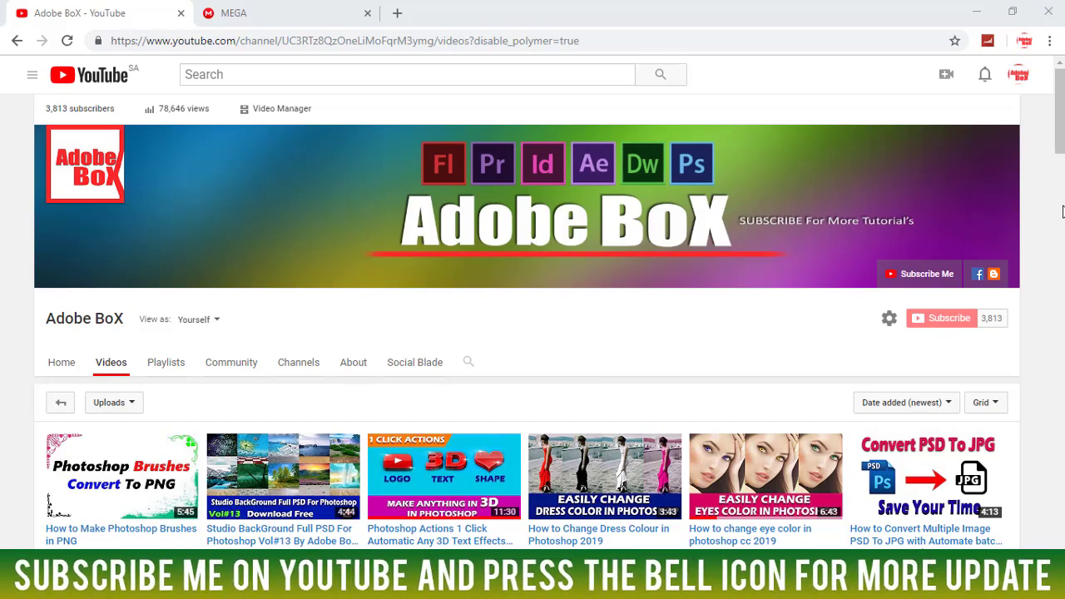
Scroll the browser page down and back up, then minimize the browser to reveal the desktop.
scroll(957, 325, "down", 2)
scroll(957, 325, "down", 1)
scroll(948, 341, "down", 2)
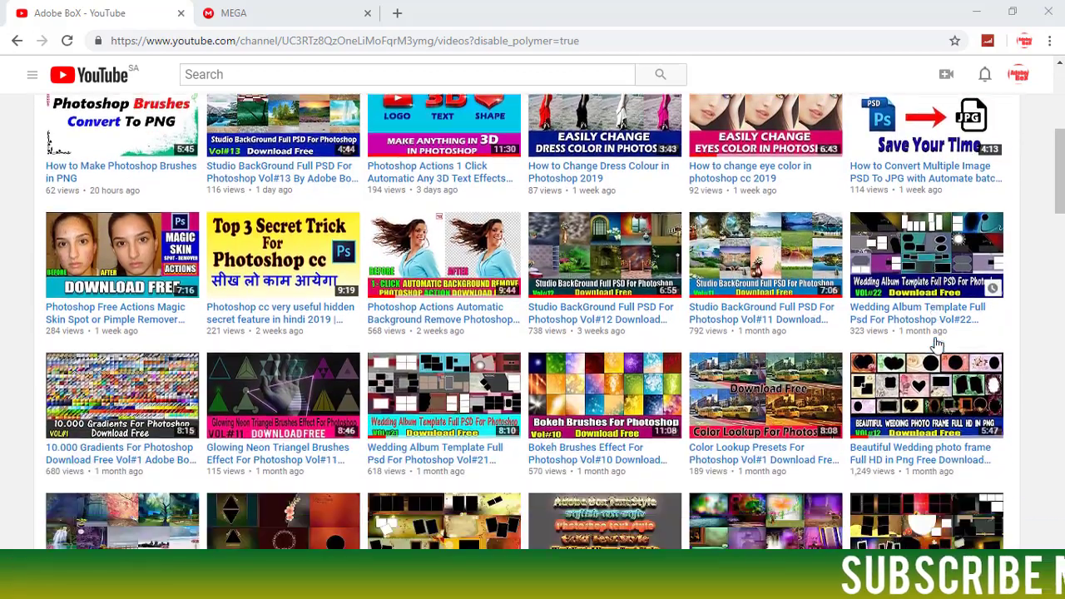
scroll(935, 350, "down", 2)
scroll(934, 358, "down", 2)
scroll(934, 362, "down", 3)
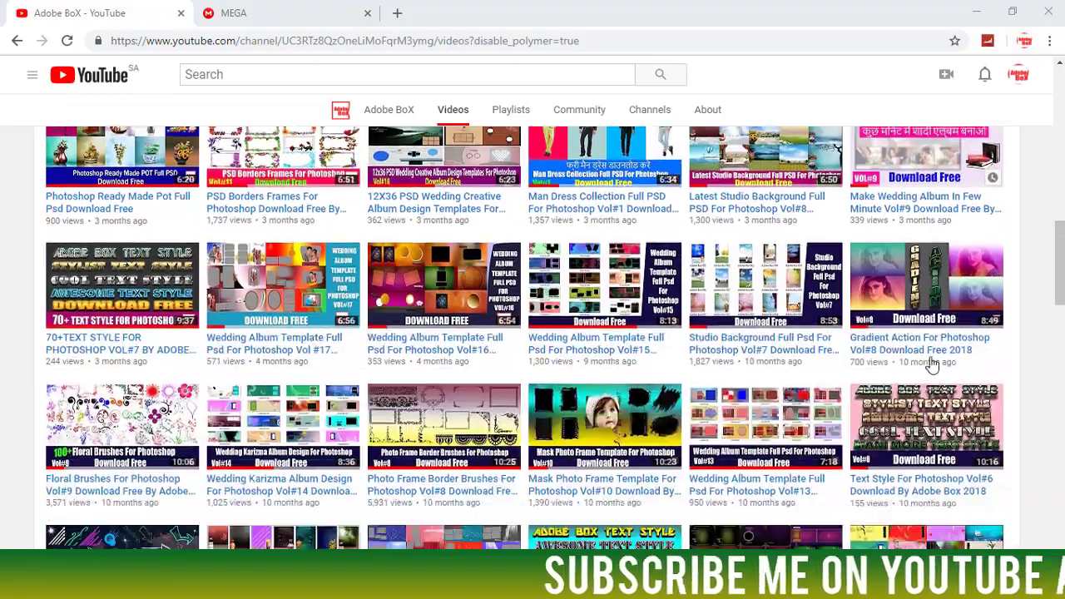
scroll(932, 367, "down", 1)
scroll(932, 367, "down", 4)
scroll(932, 367, "down", 3)
scroll(932, 367, "down", 2)
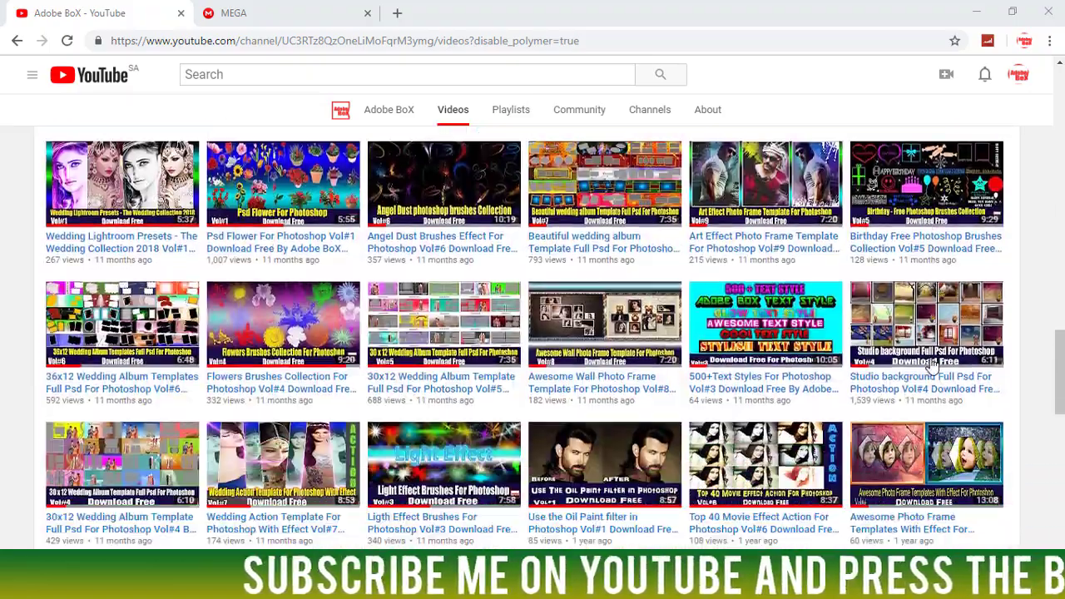
scroll(932, 367, "down", 1)
scroll(932, 367, "down", 2)
scroll(932, 367, "down", 2)
scroll(932, 367, "down", 4)
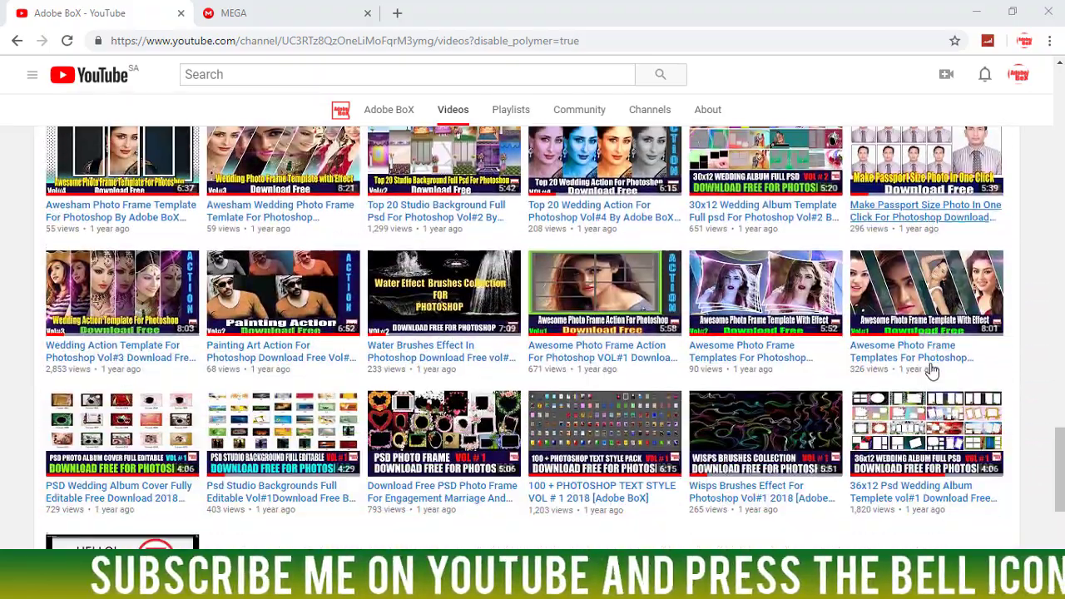
scroll(932, 367, "down", 1)
scroll(932, 374, "down", 2)
scroll(937, 379, "up", 3)
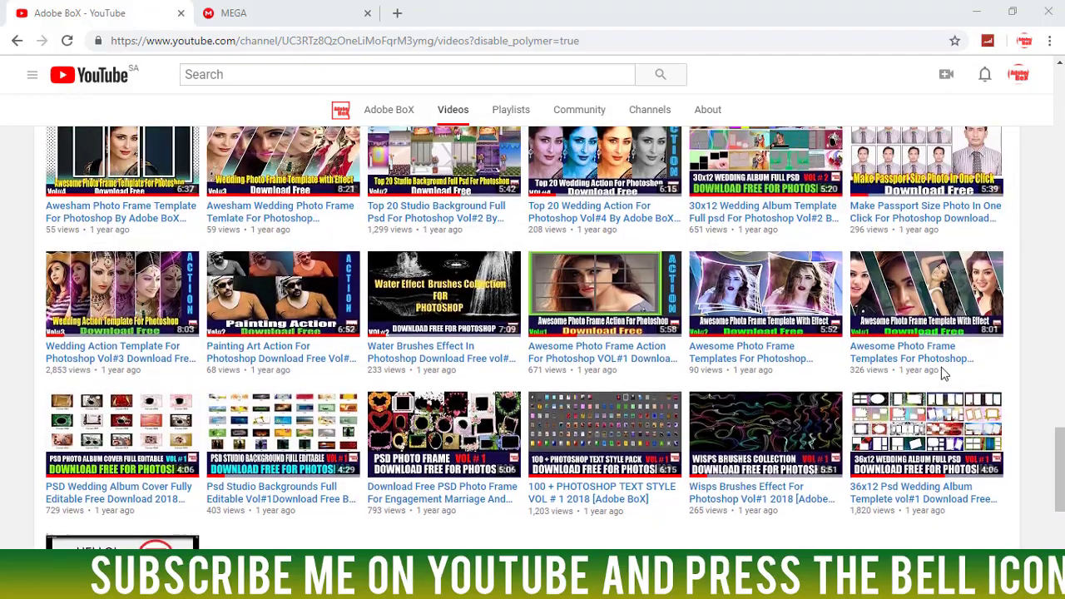
scroll(941, 370, "up", 2)
scroll(942, 374, "up", 1)
scroll(942, 374, "up", 2)
scroll(941, 374, "up", 2)
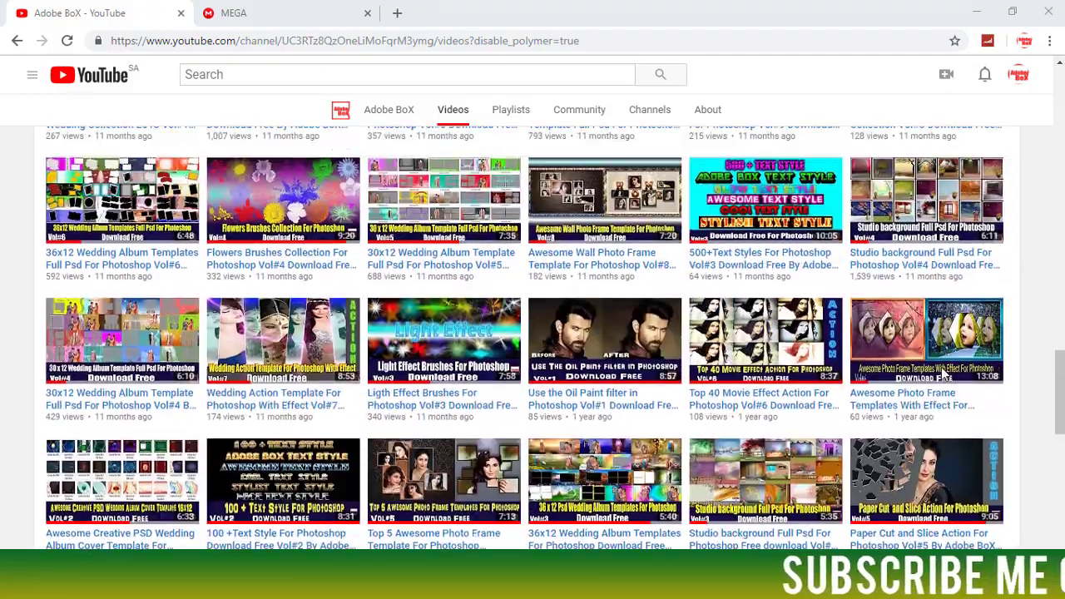
scroll(941, 374, "up", 2)
scroll(943, 374, "up", 3)
scroll(943, 373, "up", 2)
scroll(943, 373, "up", 2)
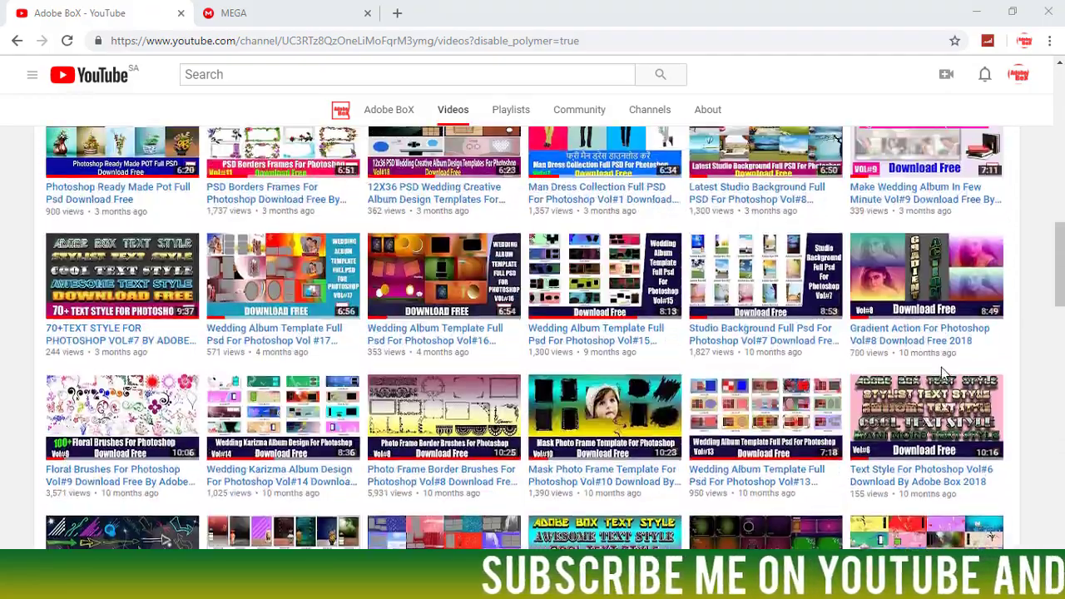
scroll(942, 374, "up", 2)
scroll(943, 374, "up", 2)
scroll(943, 373, "up", 3)
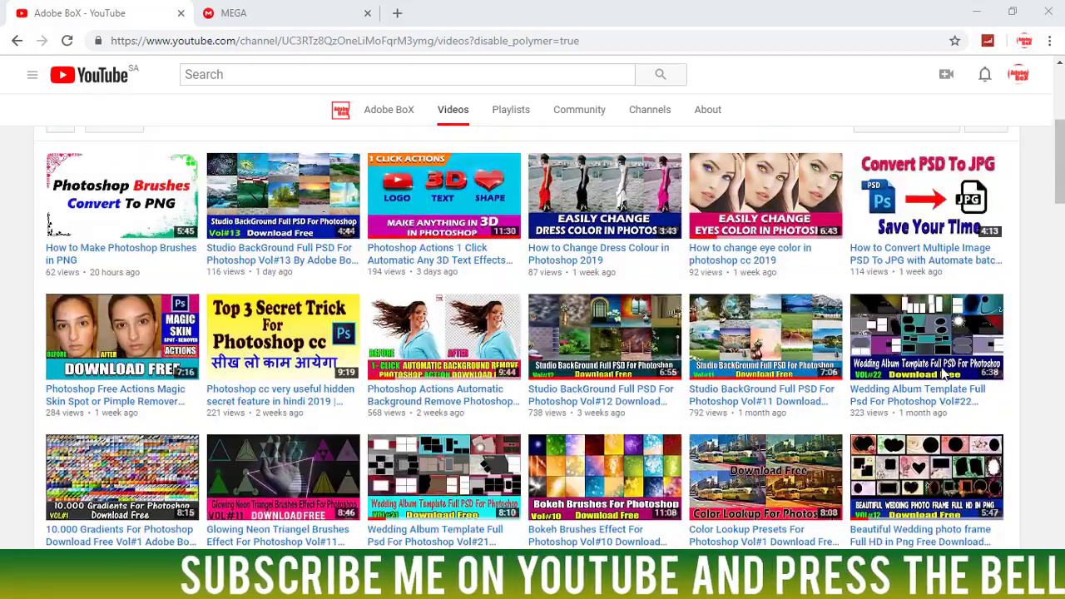
scroll(943, 374, "up", 2)
scroll(944, 368, "up", 1)
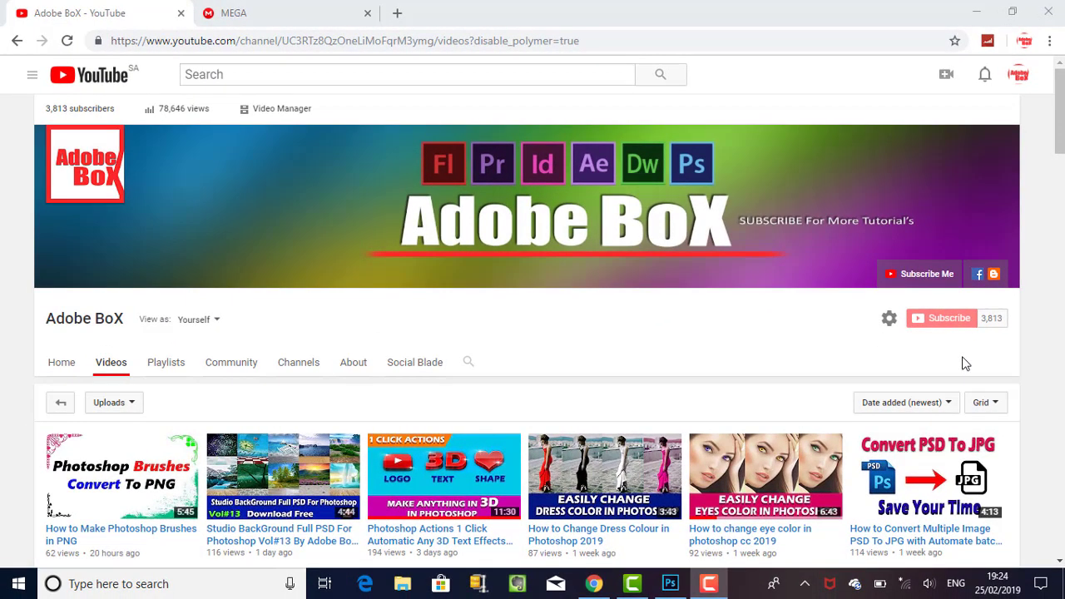
left_click(974, 12)
Try Extract Here on the Top 20 Vintage Pack archive, then cancel its password prompt.
left_click(741, 208)
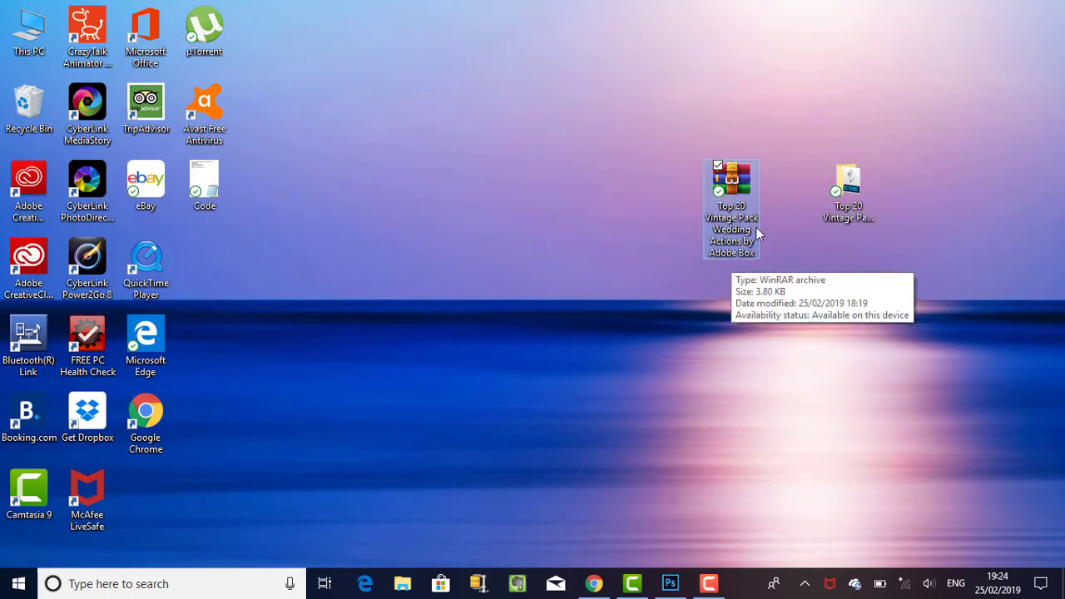
right_click(738, 187)
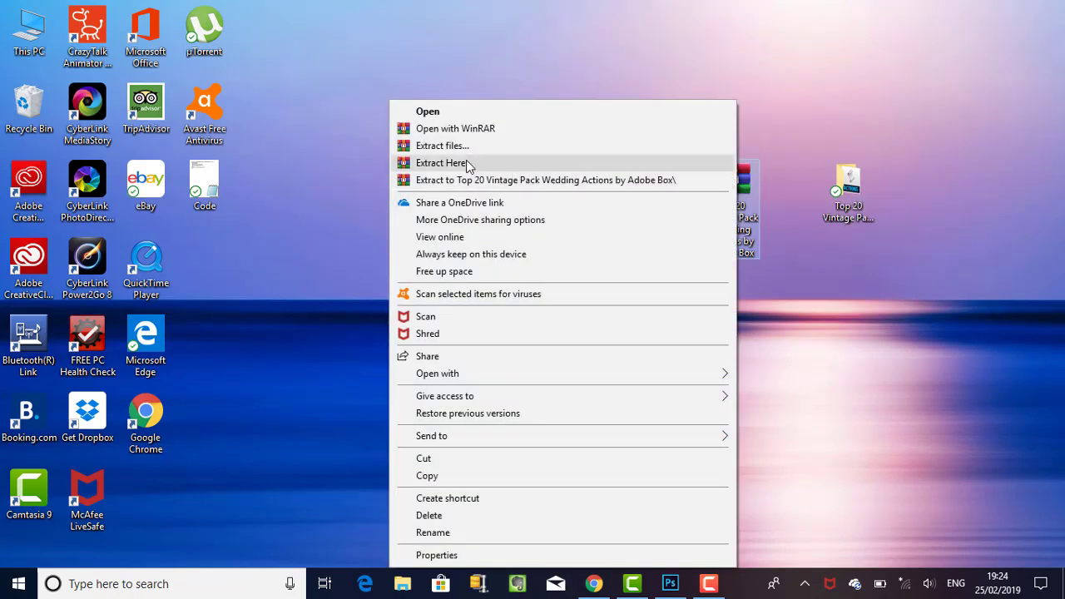
left_click(466, 163)
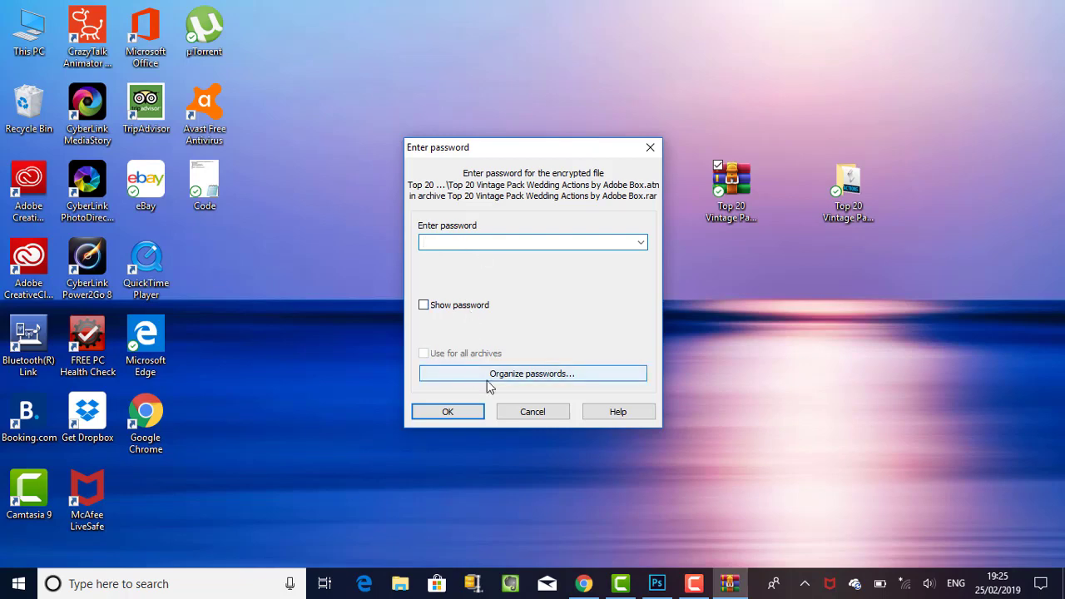
left_click(531, 416)
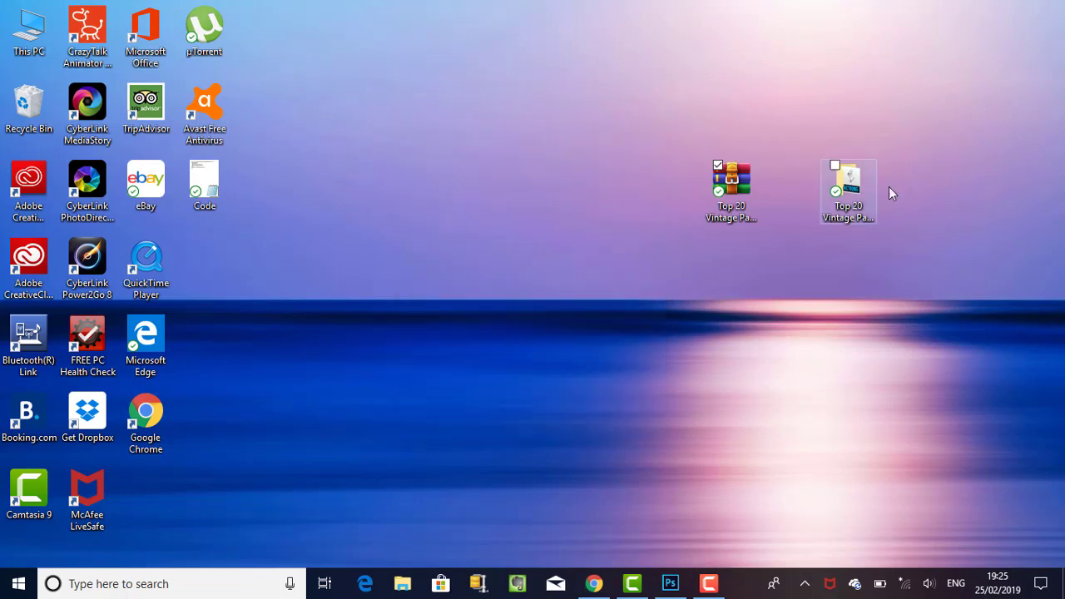
left_click(847, 181)
double_click(847, 182)
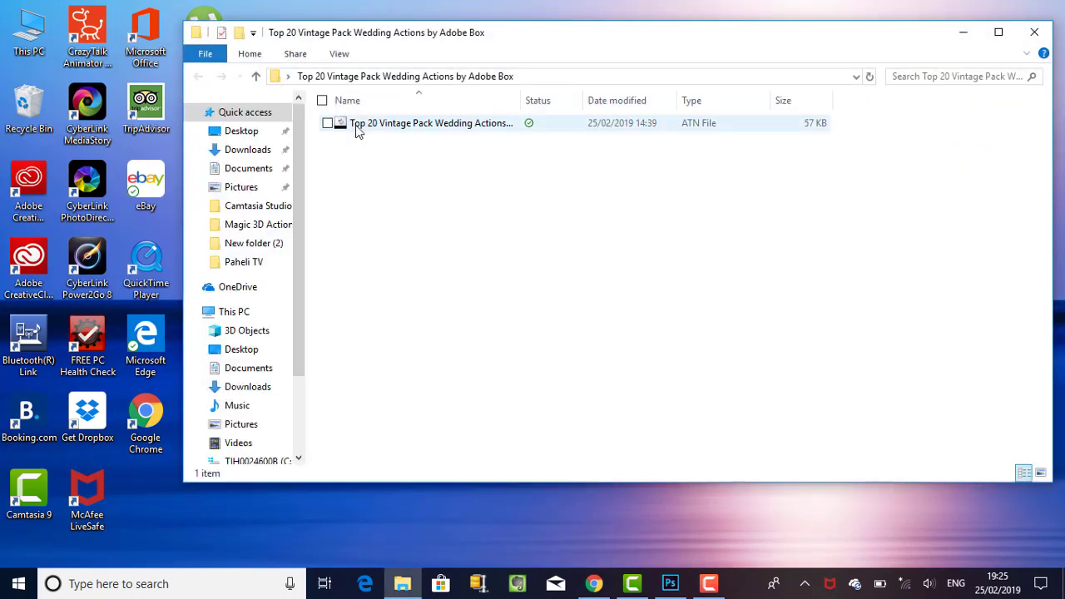
mouse_move(431, 123)
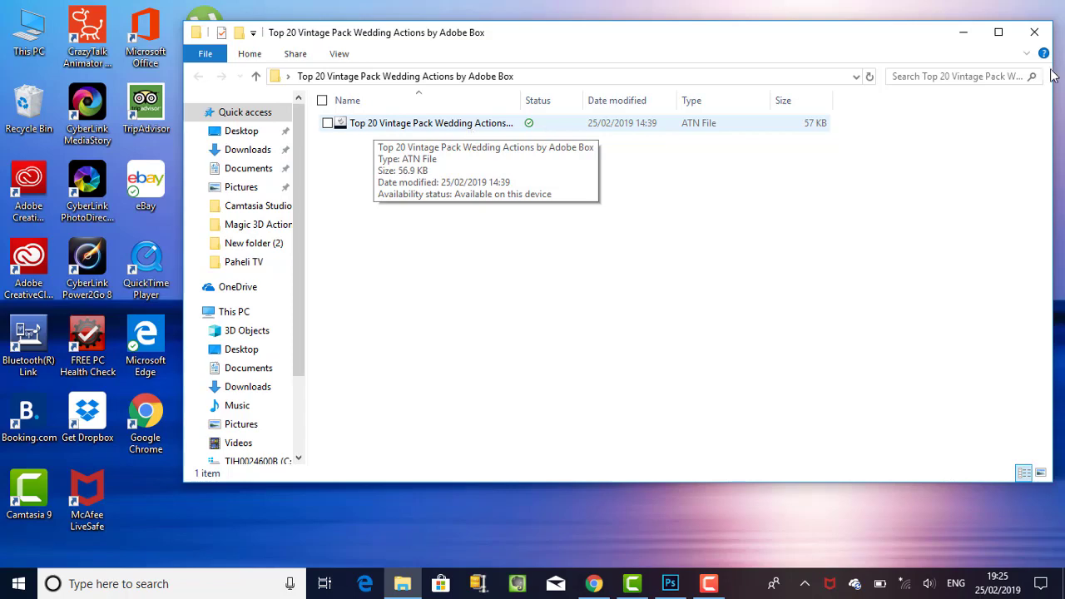
left_click(1034, 31)
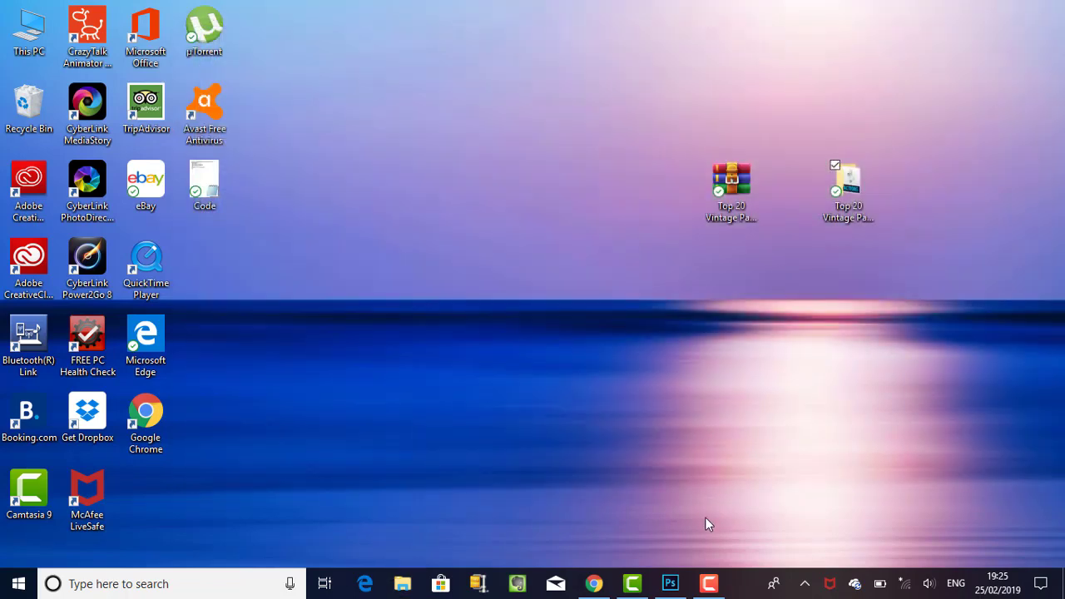
Bring Photoshop back and show the Actions panel from the Window menu.
left_click(670, 583)
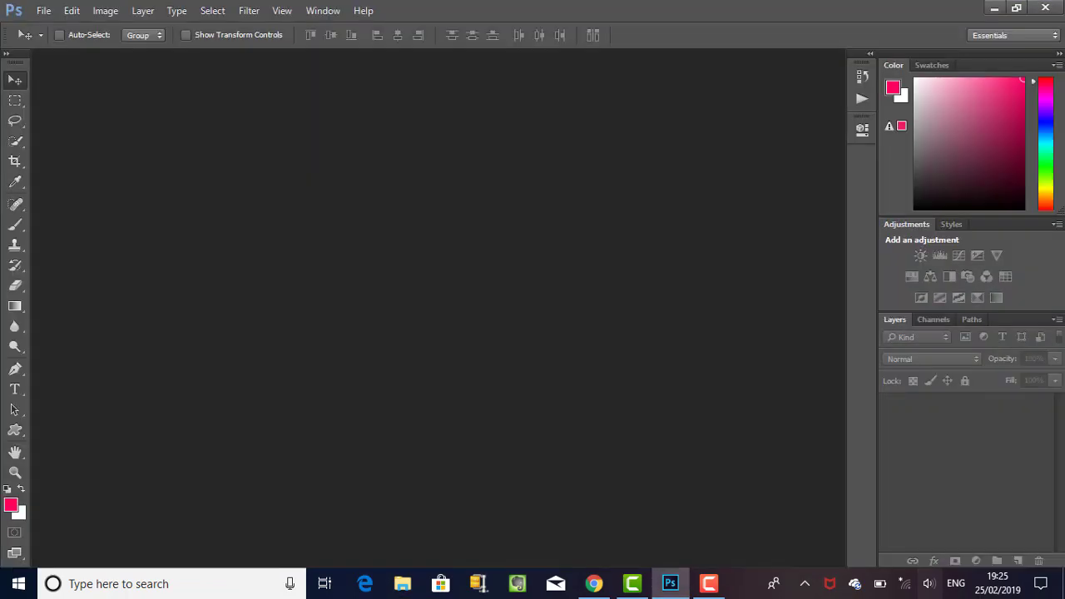
left_click(315, 10)
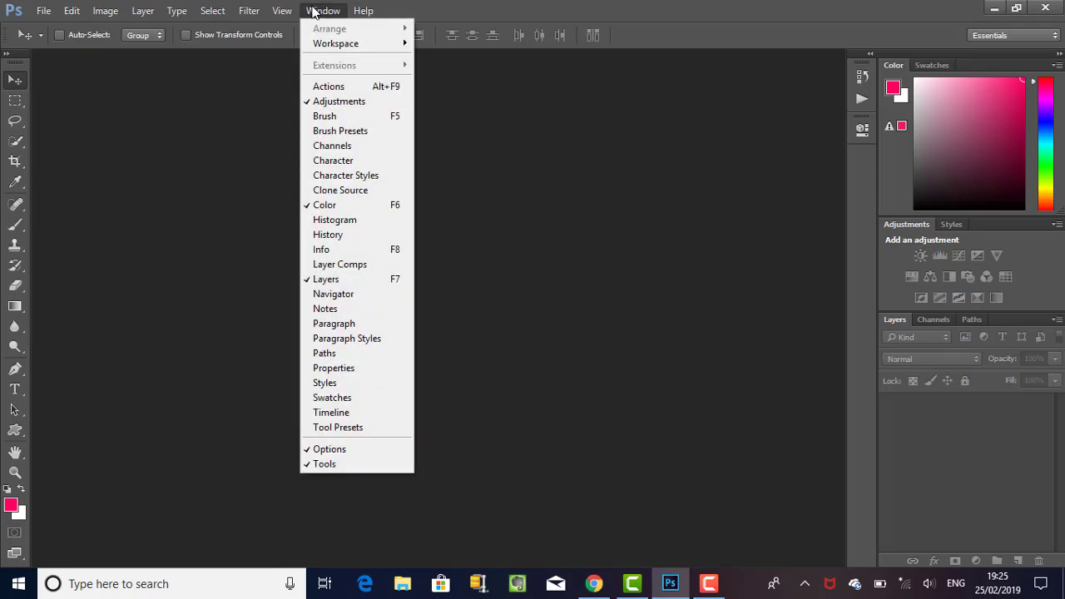
left_click(332, 87)
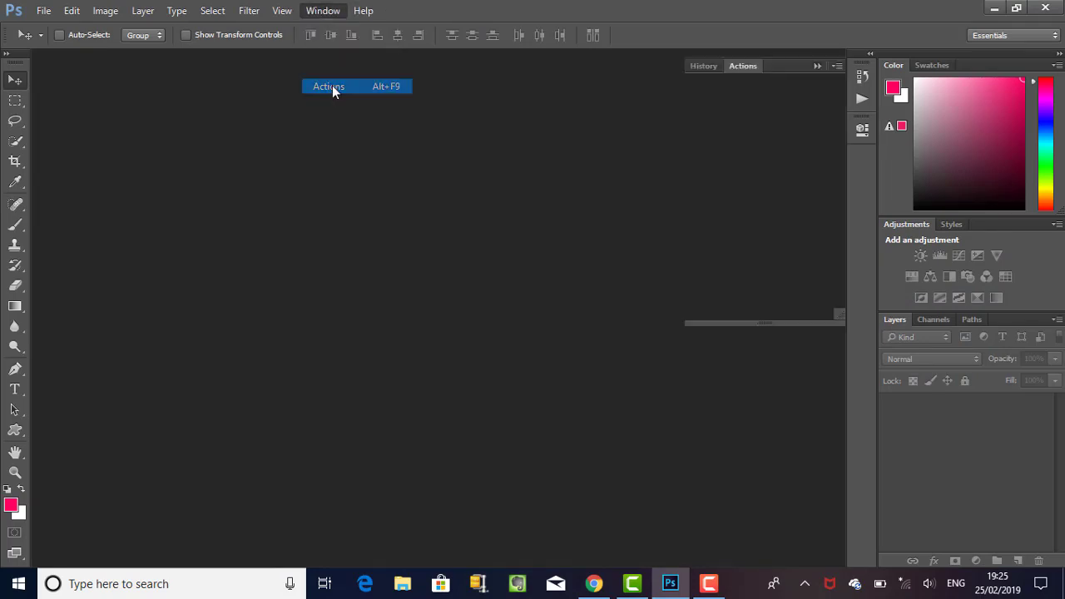
Load the vintage wedding .atn from the Desktop's Top 20 Vintage Pack folder, then expand and collapse it.
left_click(838, 65)
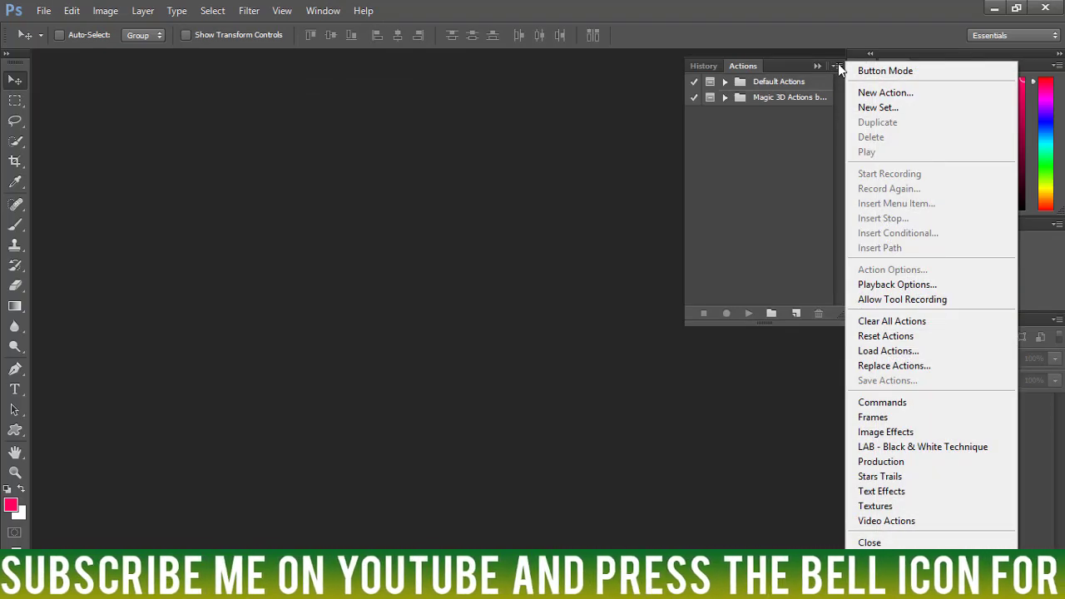
left_click(916, 351)
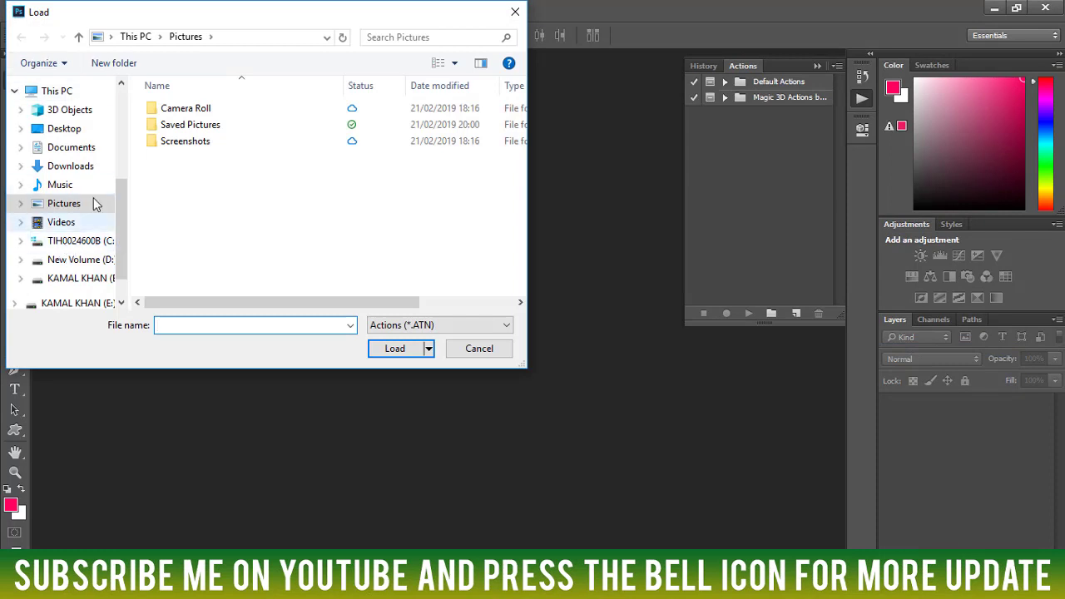
left_click(64, 129)
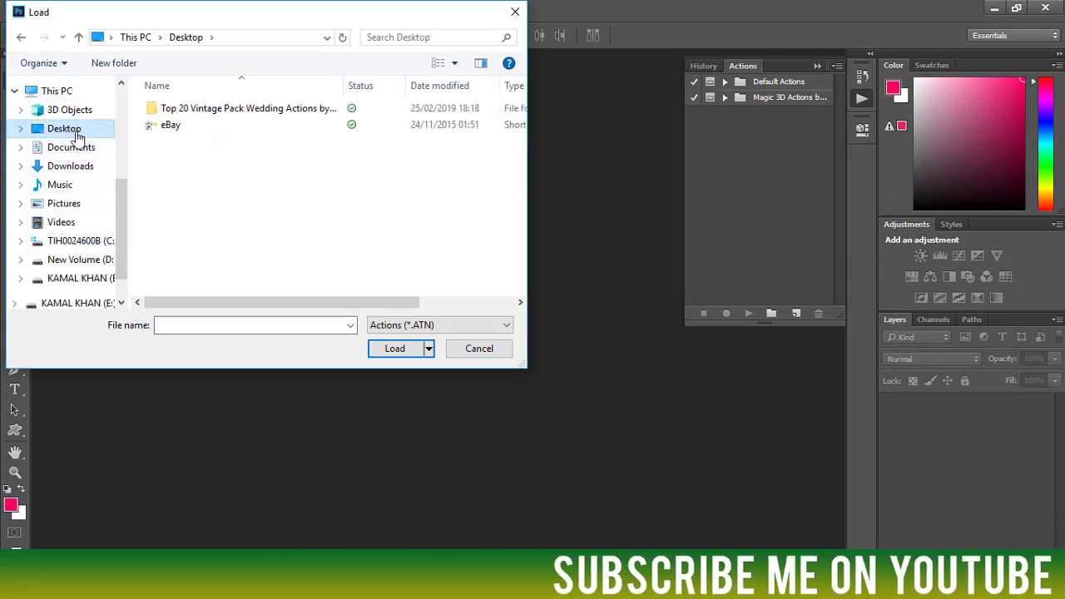
double_click(219, 110)
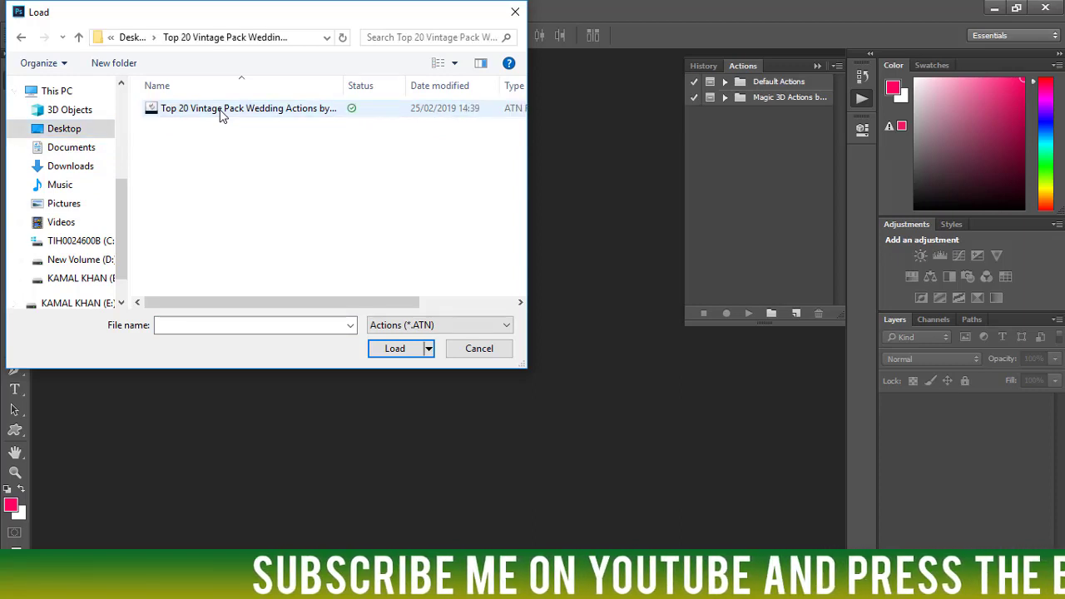
left_click(215, 110)
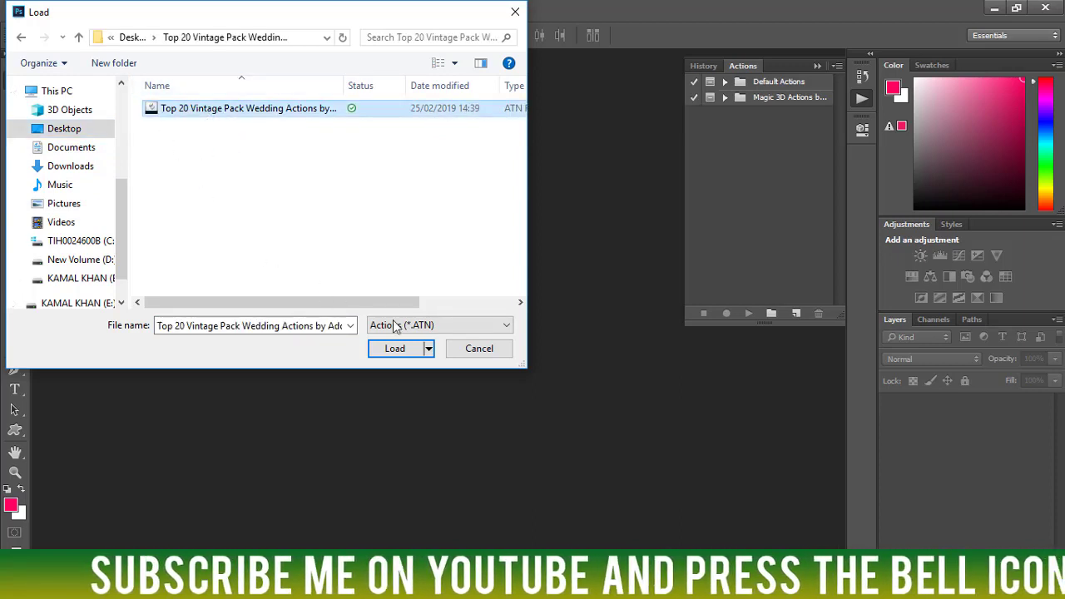
left_click(411, 351)
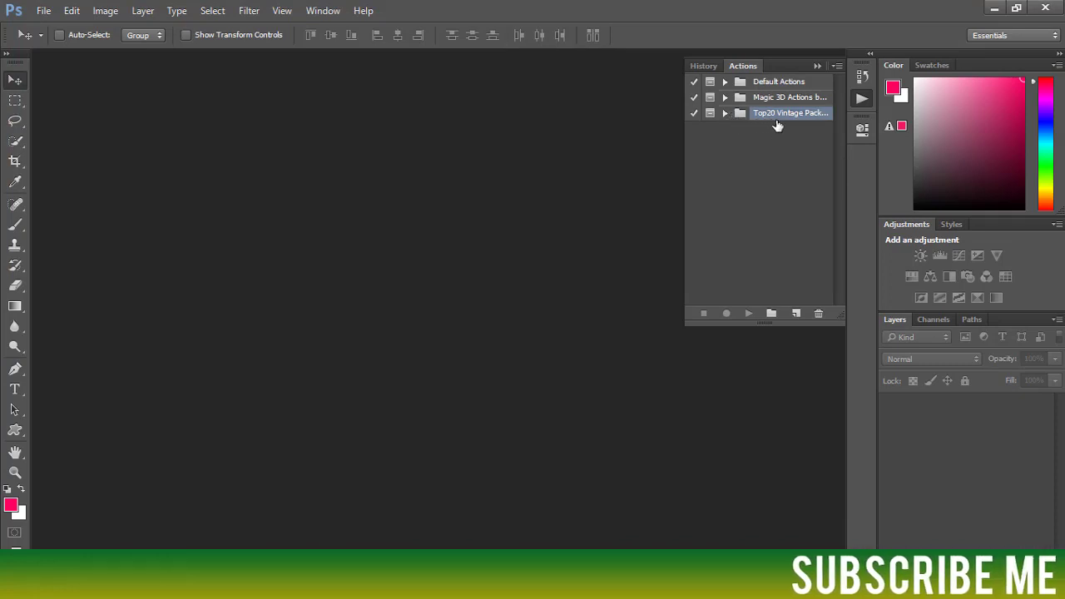
left_click(725, 113)
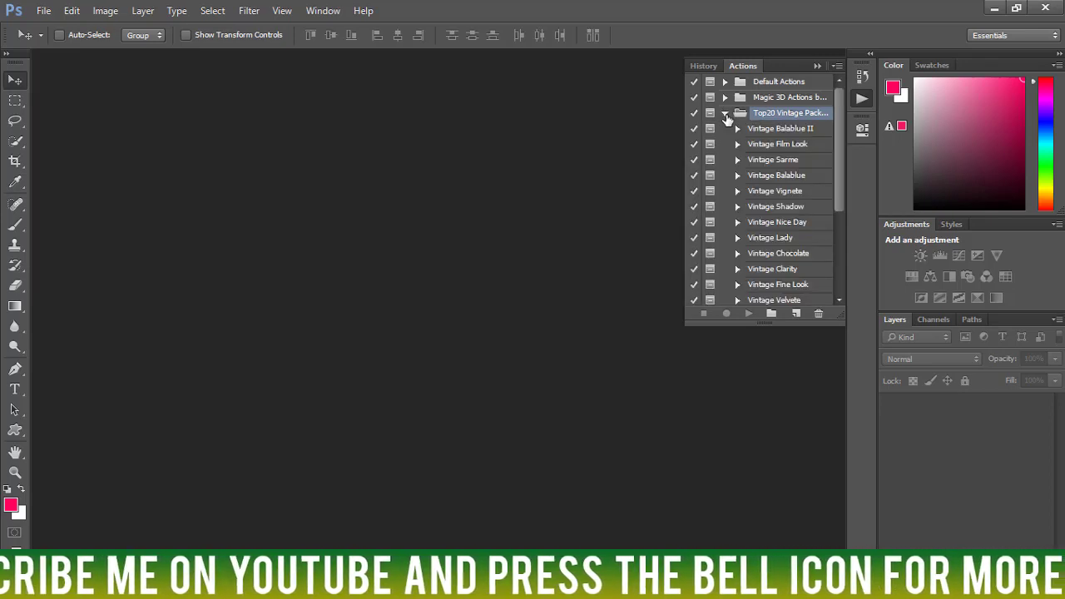
left_click(725, 114)
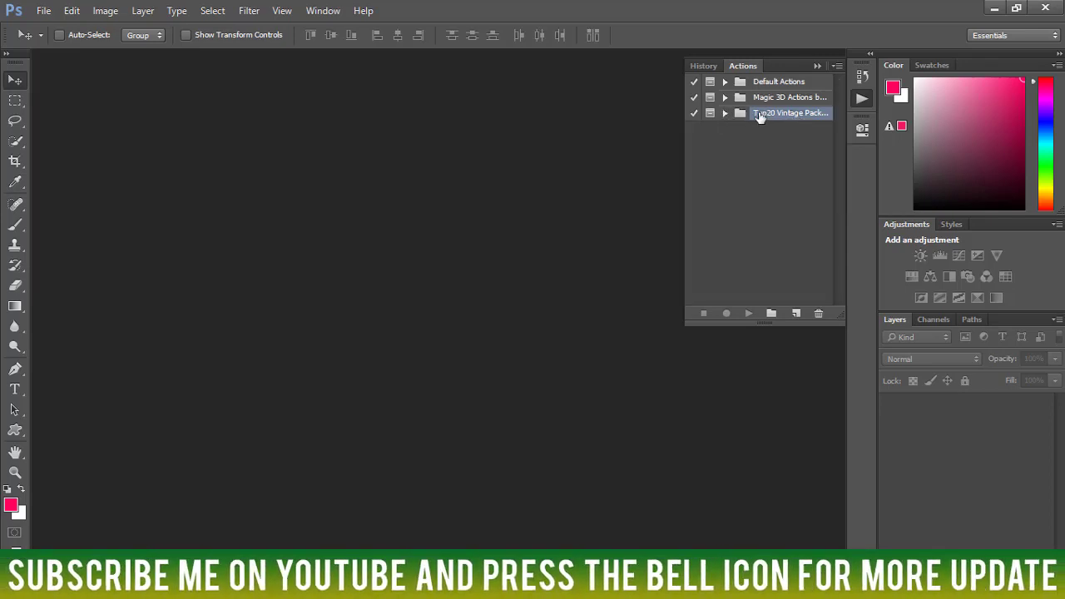
Open bride.jpg from the Pictures folder via File > Open.
left_click(43, 13)
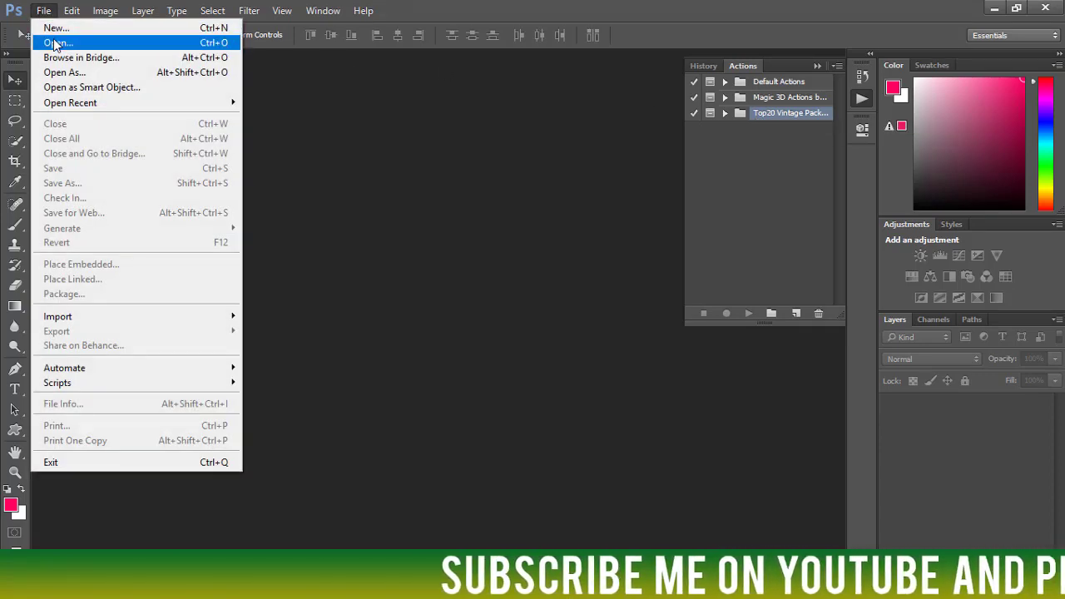
left_click(55, 43)
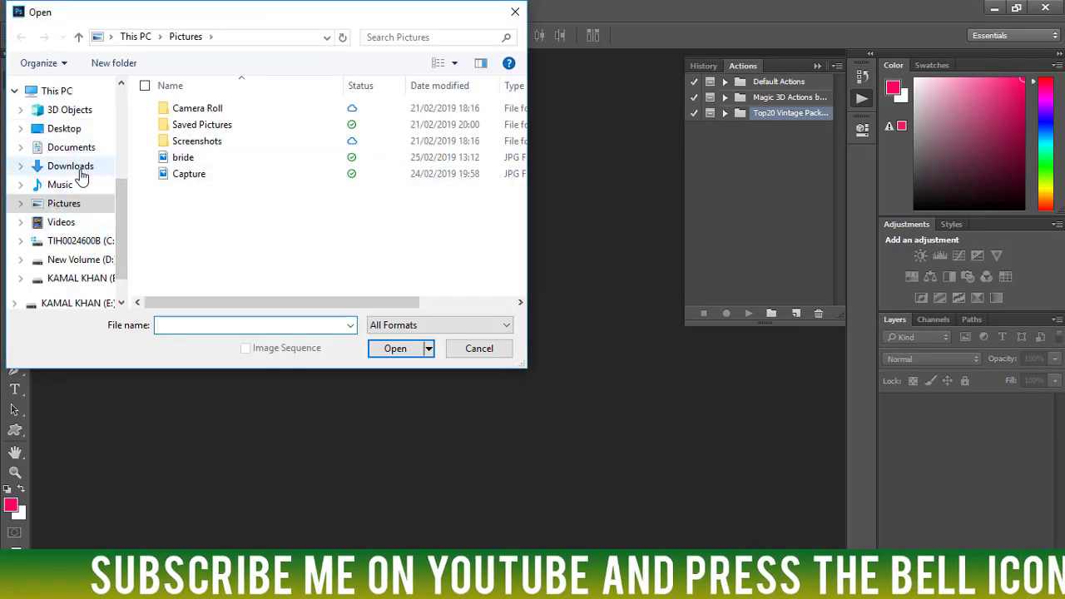
left_click(81, 207)
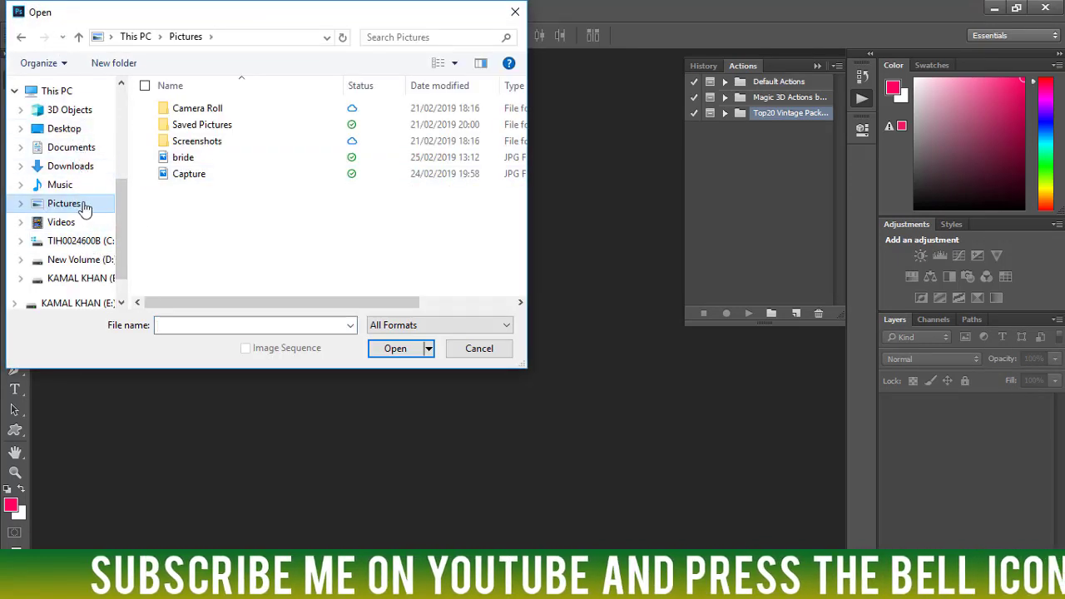
left_click(185, 158)
left_click(406, 346)
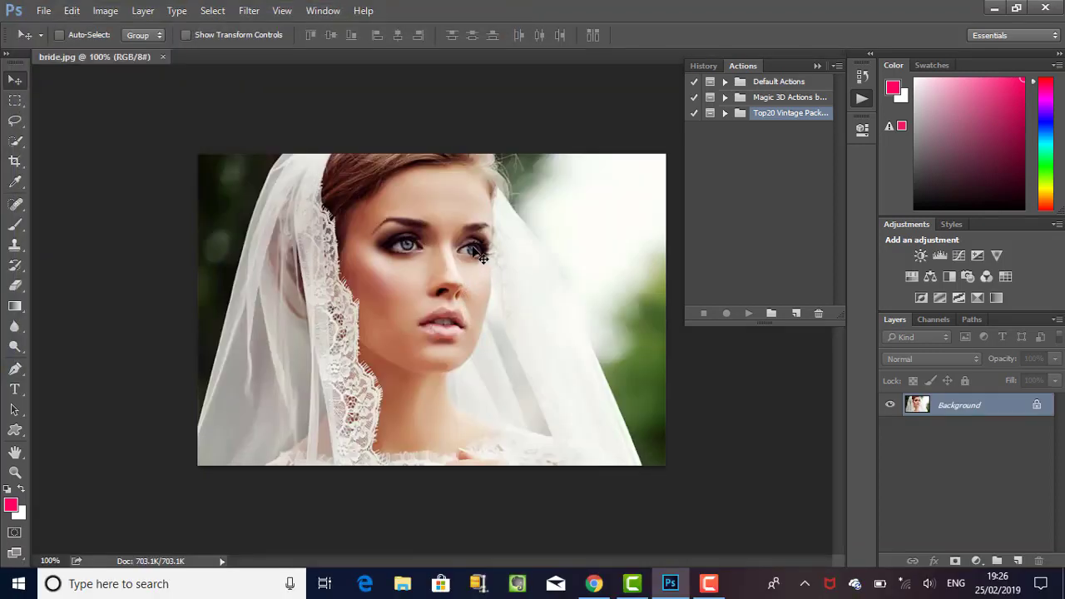
Set the view zoom to 110%.
key("Return")
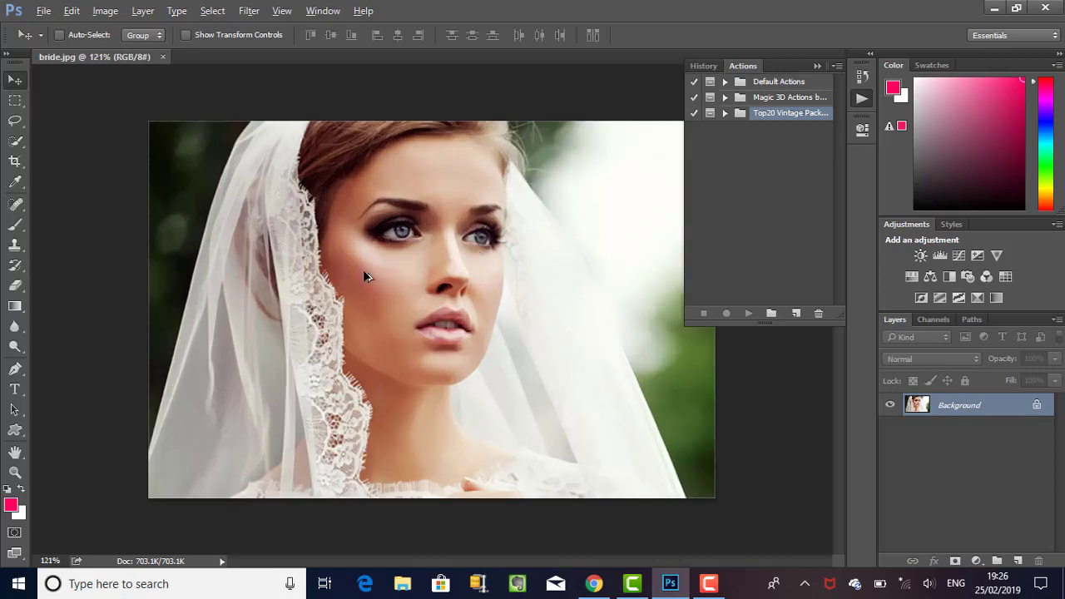
type("110")
key("Return")
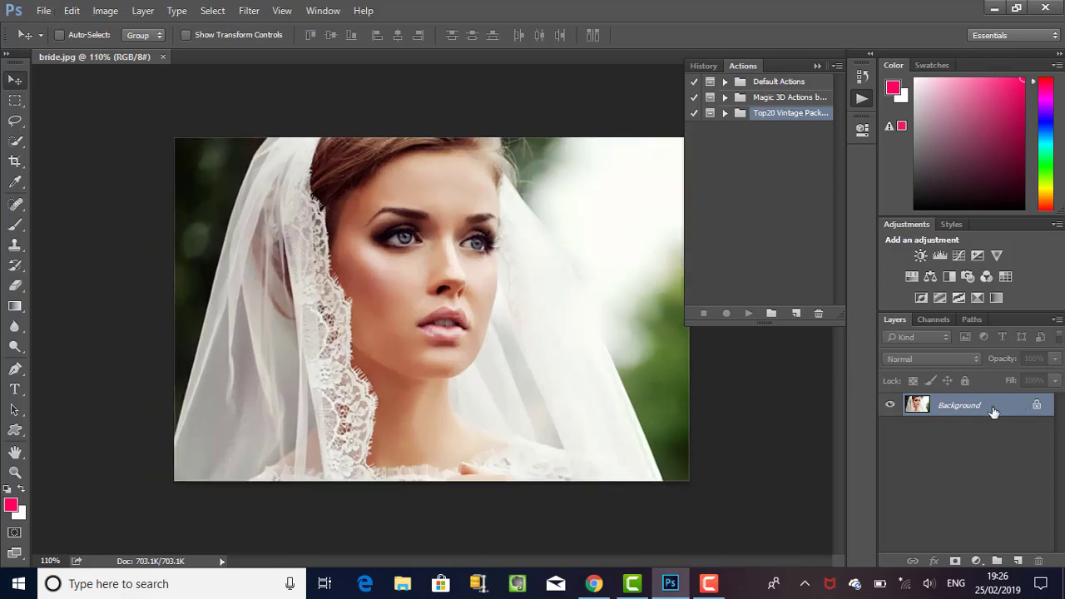
Duplicate the photo to Layer 1, run Vintage Balablue II, and toggle its layer to compare.
key("ctrl+j")
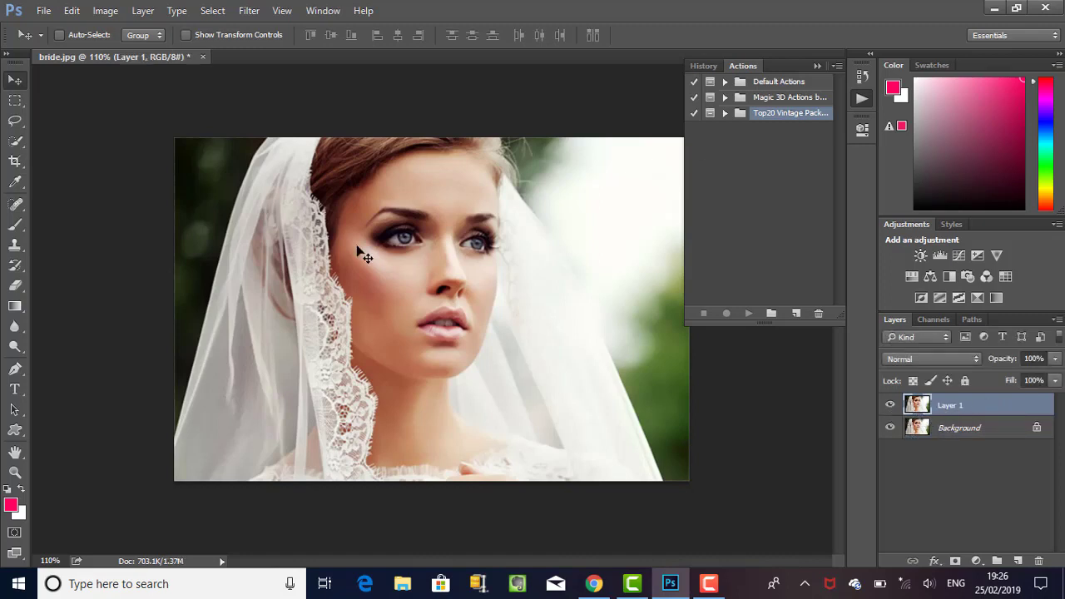
left_click(725, 114)
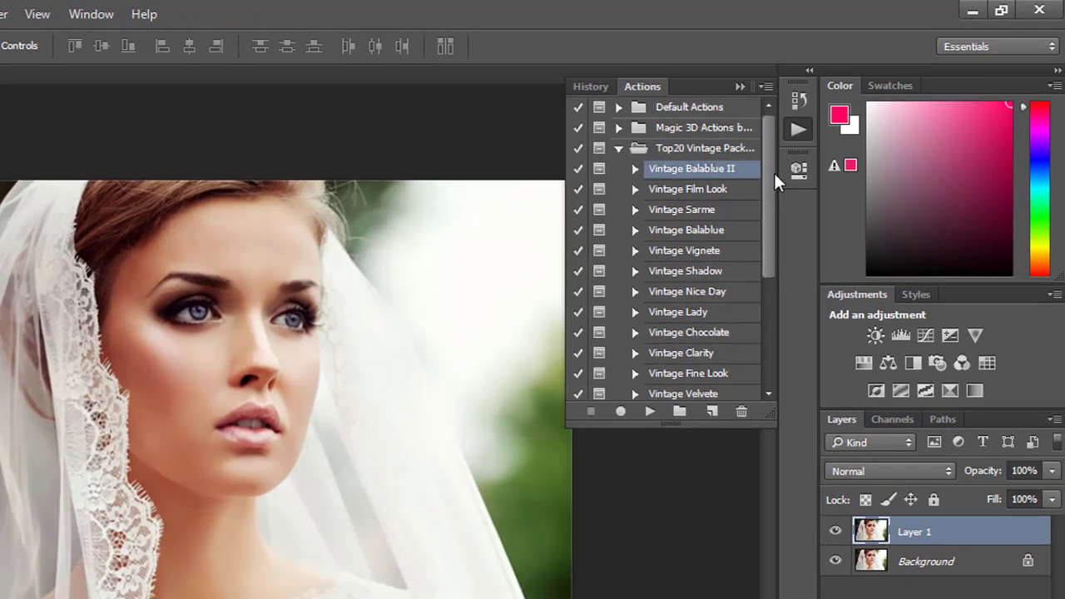
left_click(648, 412)
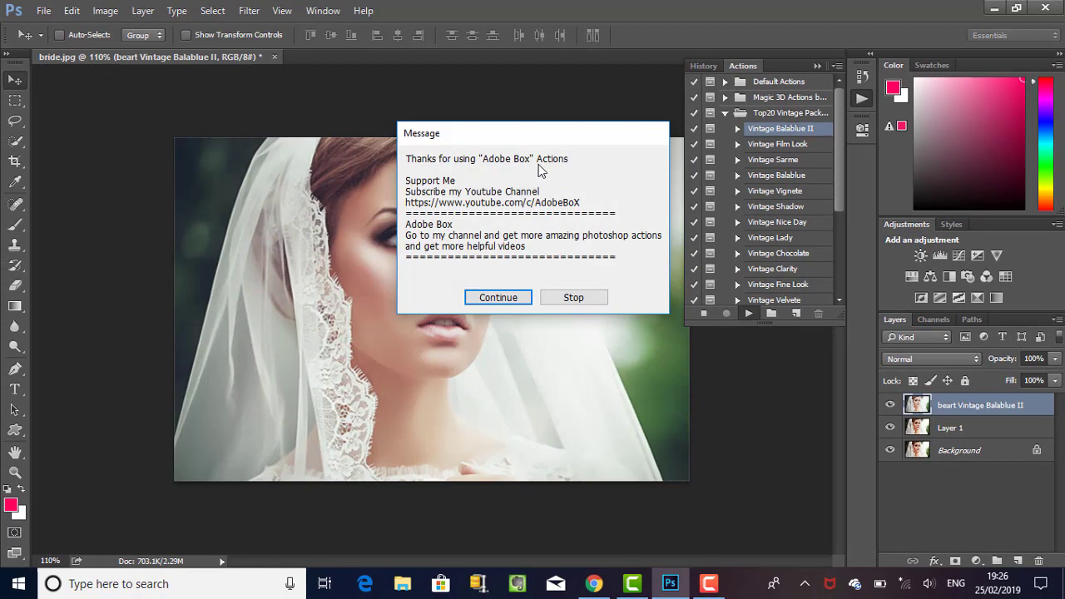
left_click(507, 300)
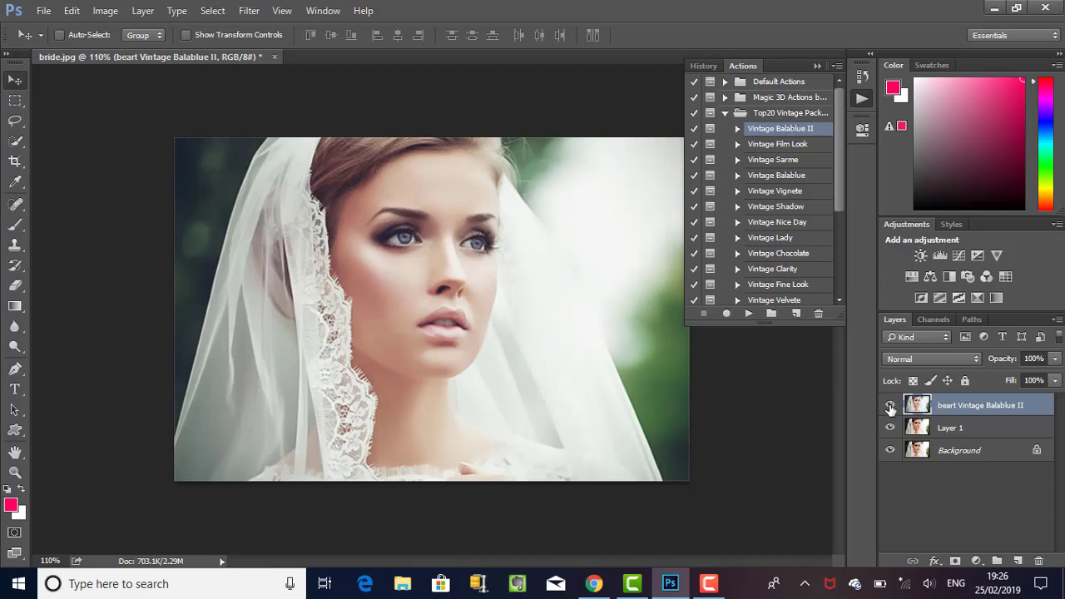
left_click(891, 405)
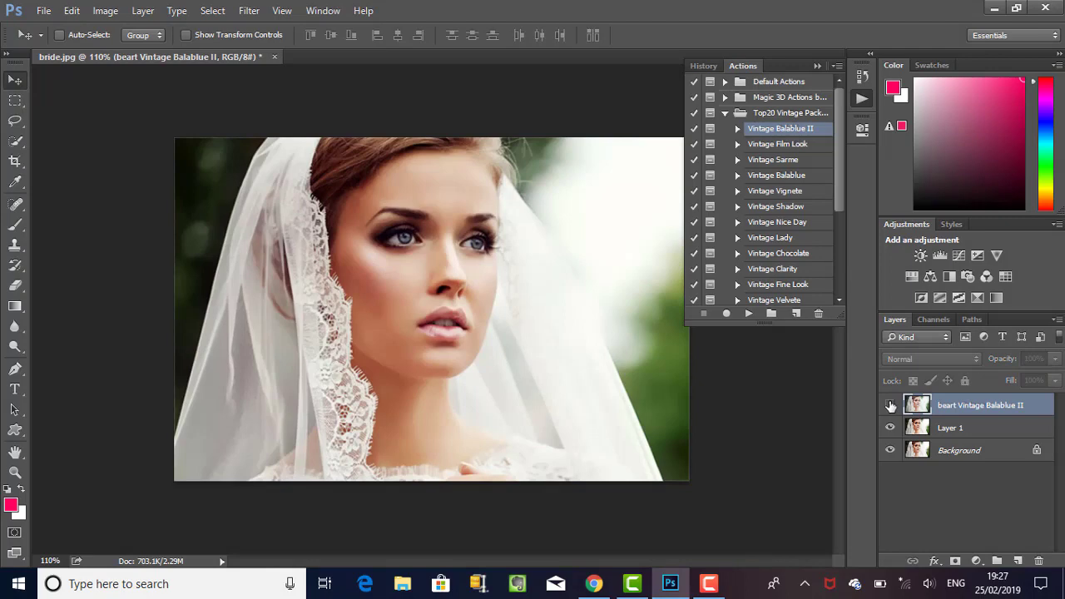
left_click(890, 405)
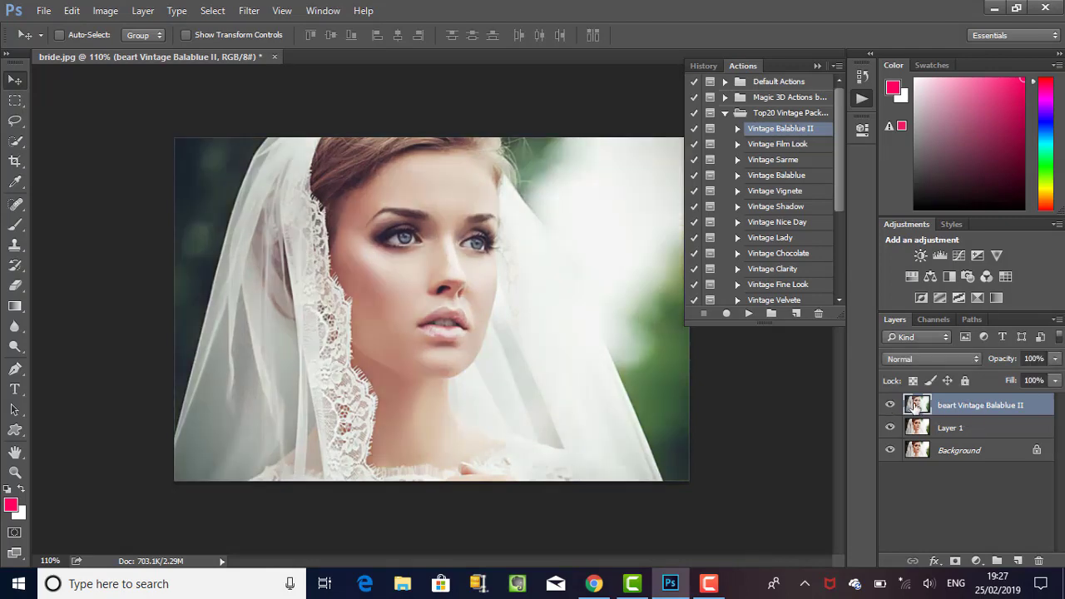
Delete the Balablue II layer, then run Vintage Film Look, compare it, and delete its layer.
key("Delete")
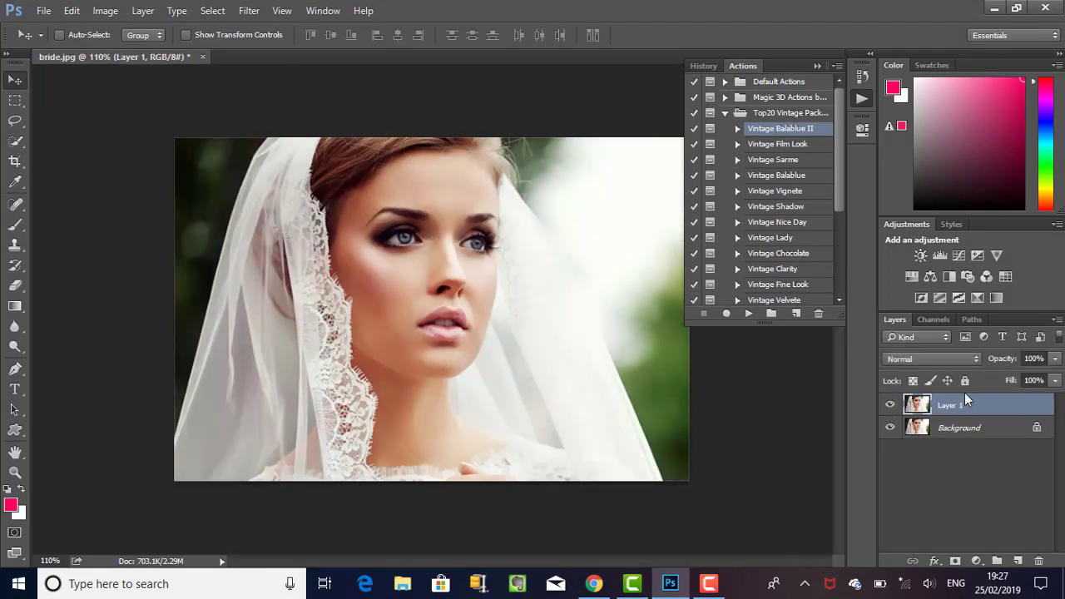
left_click(770, 147)
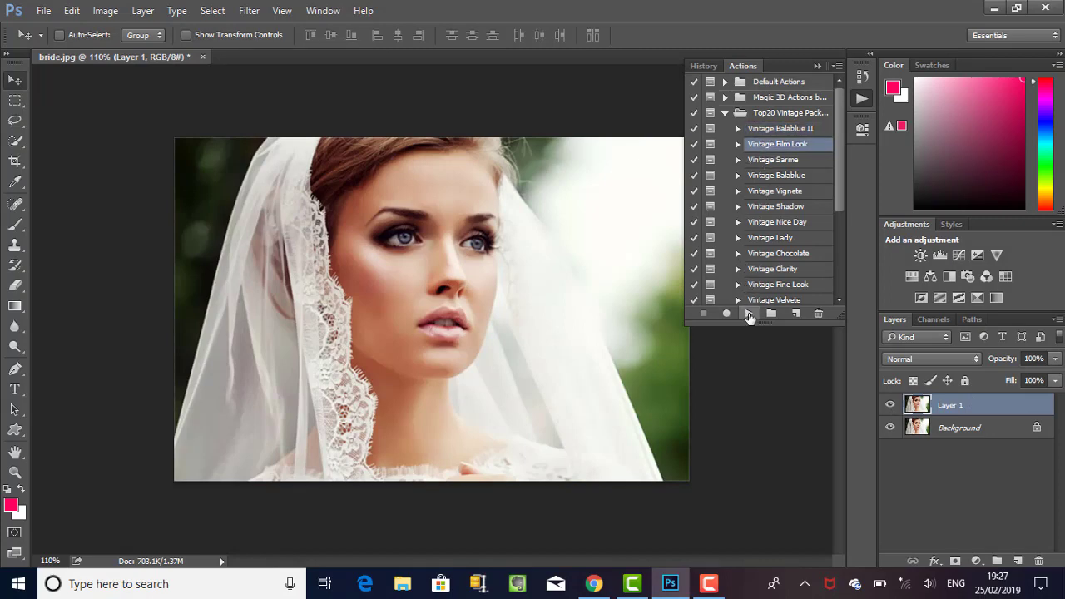
left_click(749, 314)
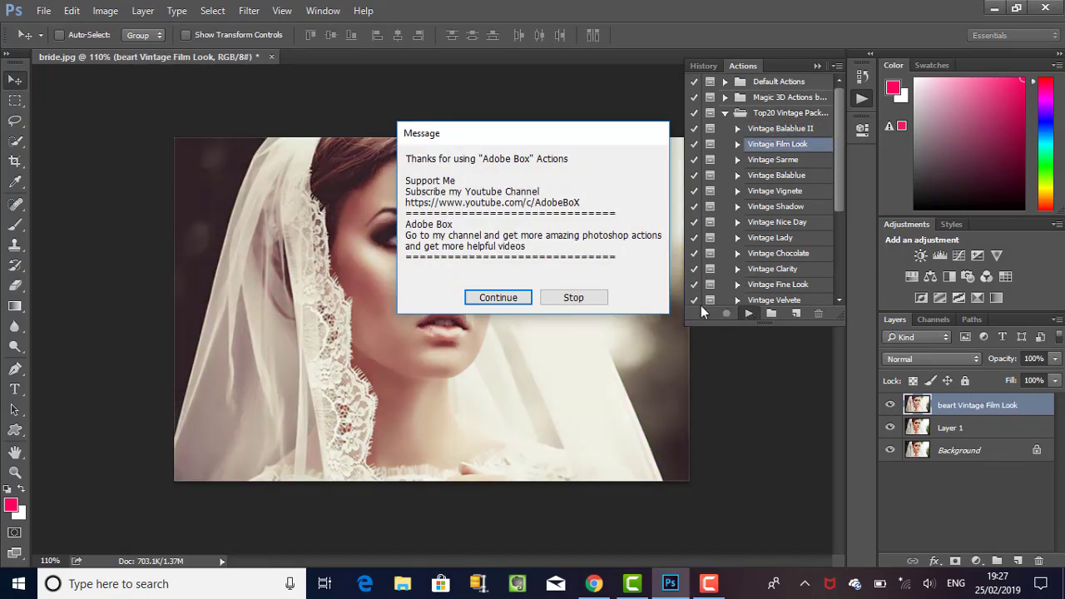
left_click(500, 297)
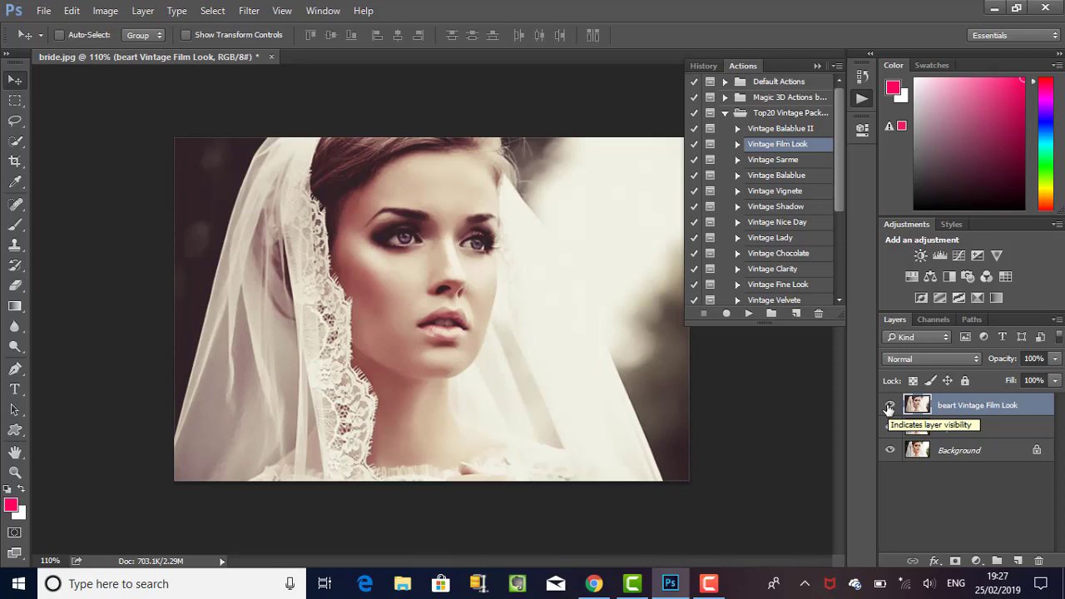
left_click(889, 407)
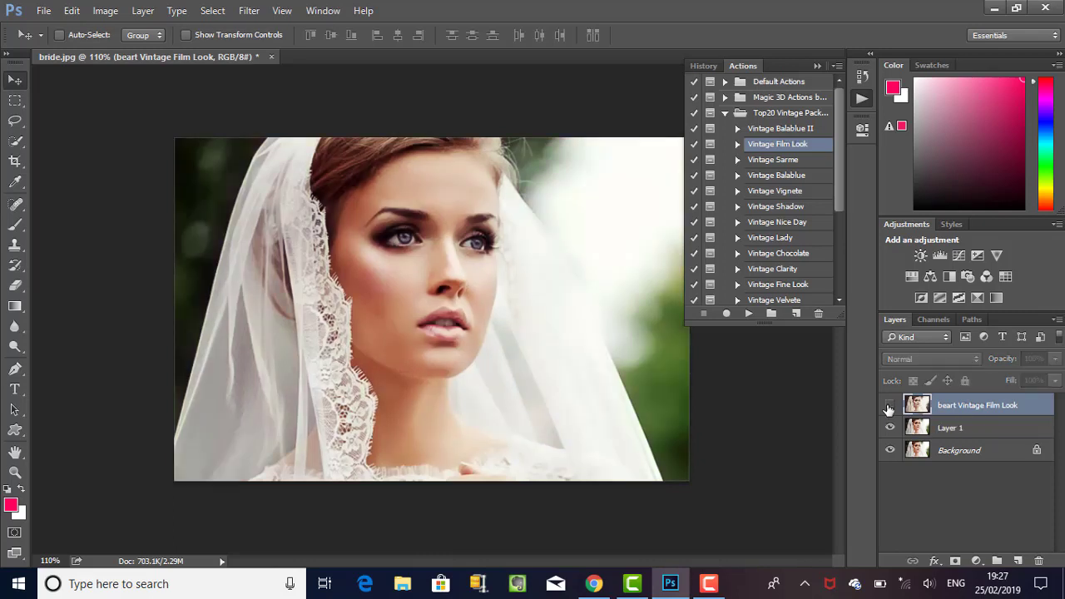
left_click(889, 407)
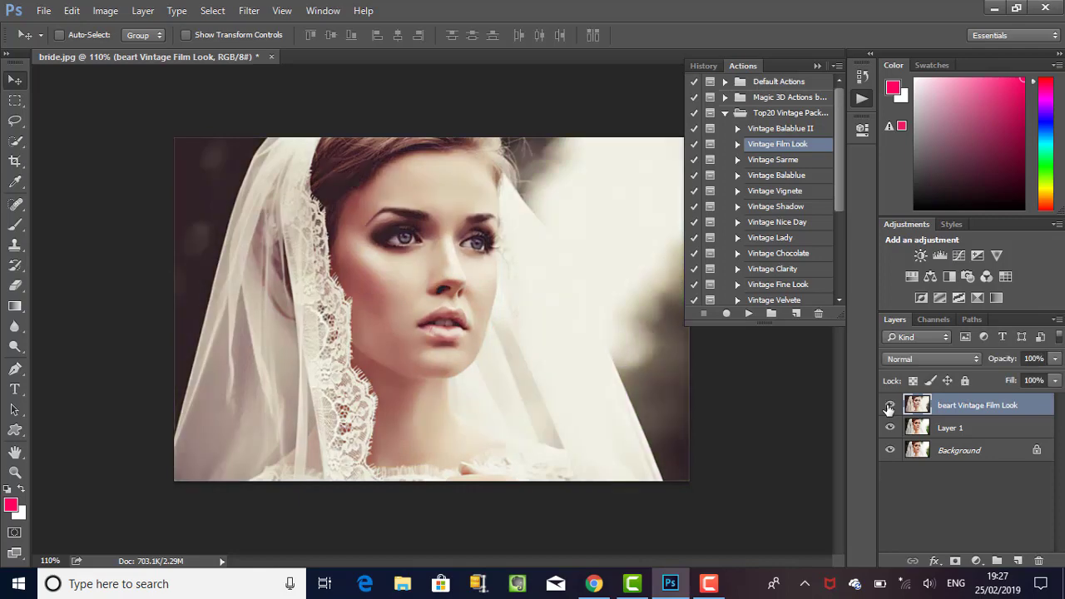
key("Delete")
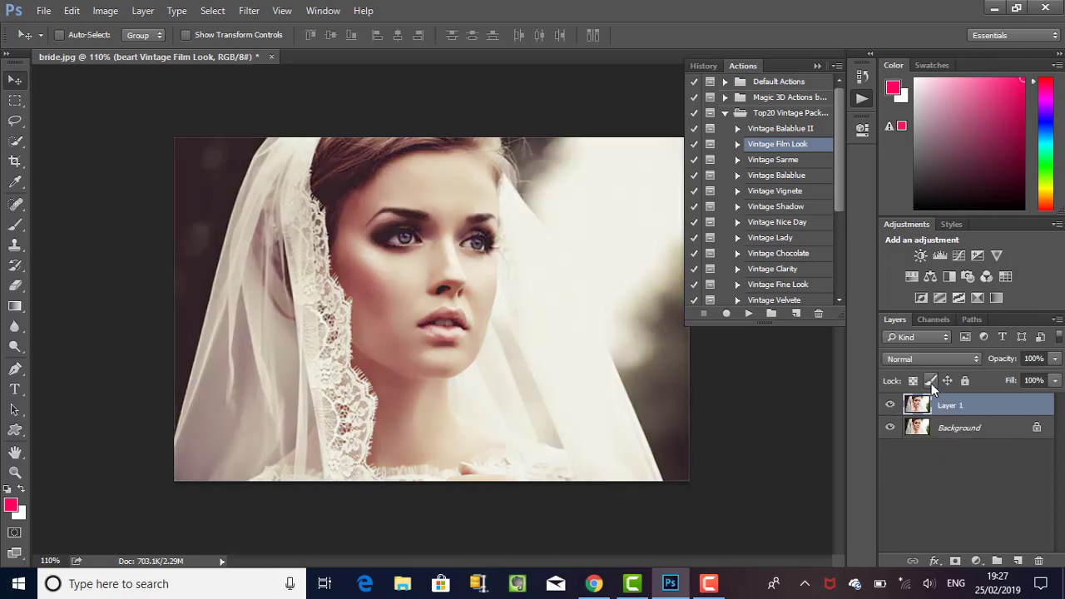
Run Vintage Sarme, toggle its layer to compare, then delete the beart Vintage Sarme layer.
left_click(786, 160)
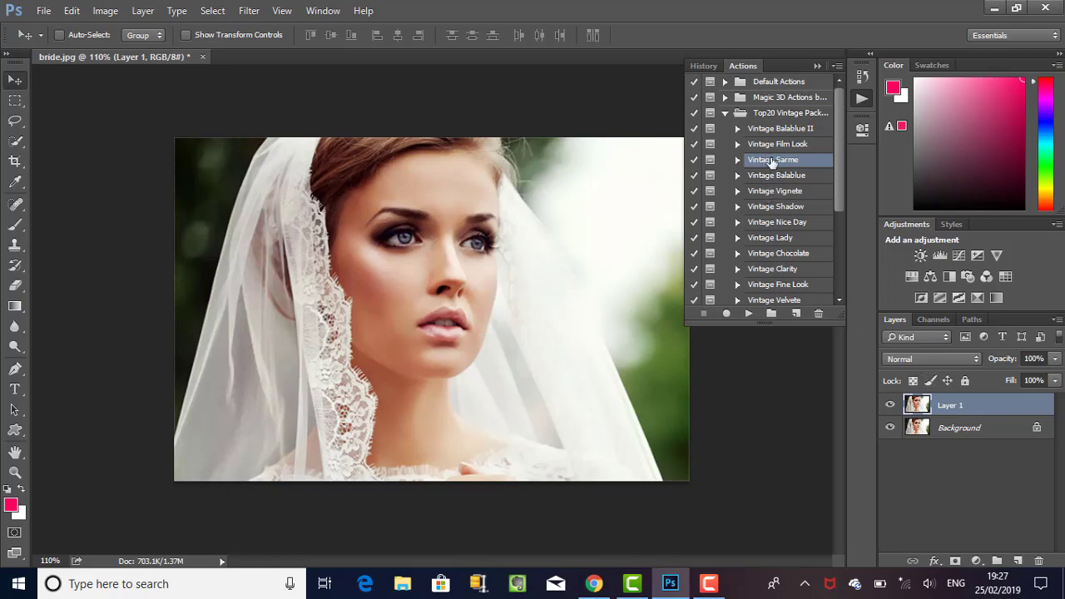
left_click(750, 313)
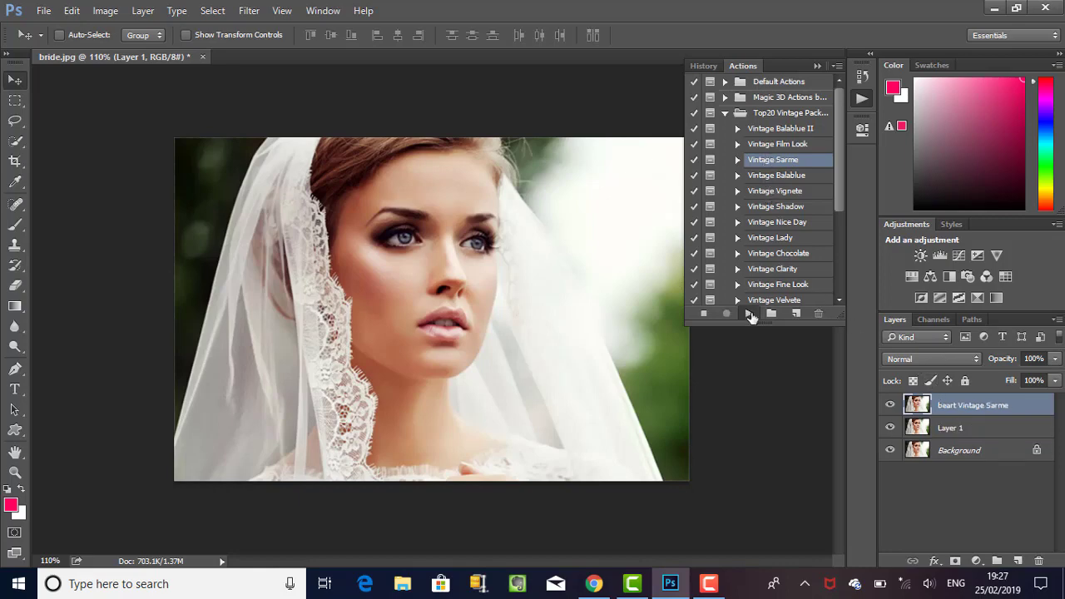
left_click(499, 298)
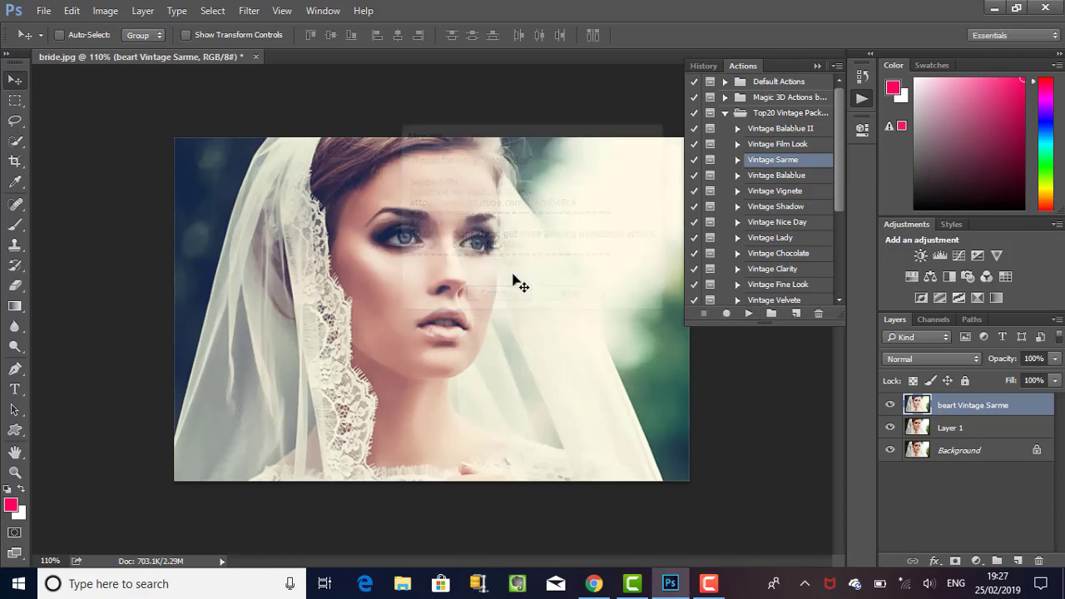
left_click(890, 405)
left_click(891, 405)
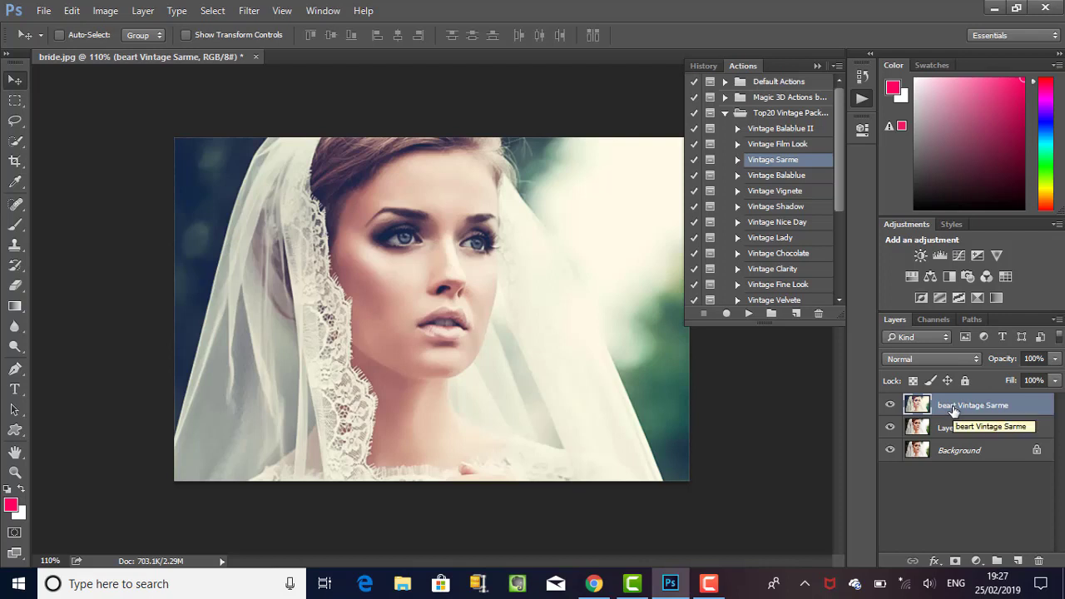
key("Delete")
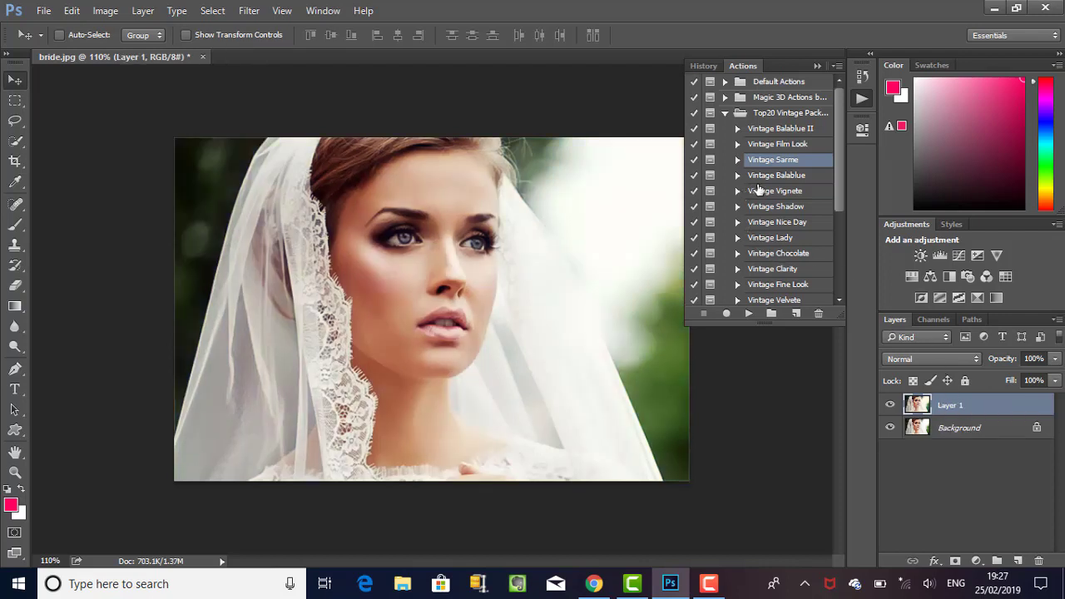
Run Vintage Balablue, toggle its layer to compare, then delete the beart Vintage Balablue layer.
left_click(764, 177)
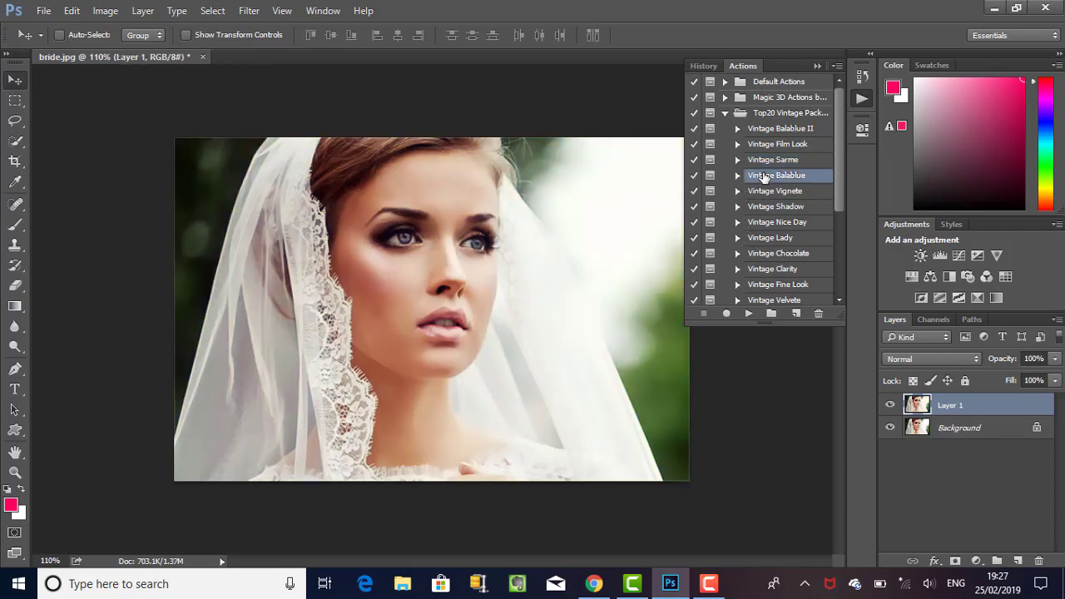
left_click(749, 315)
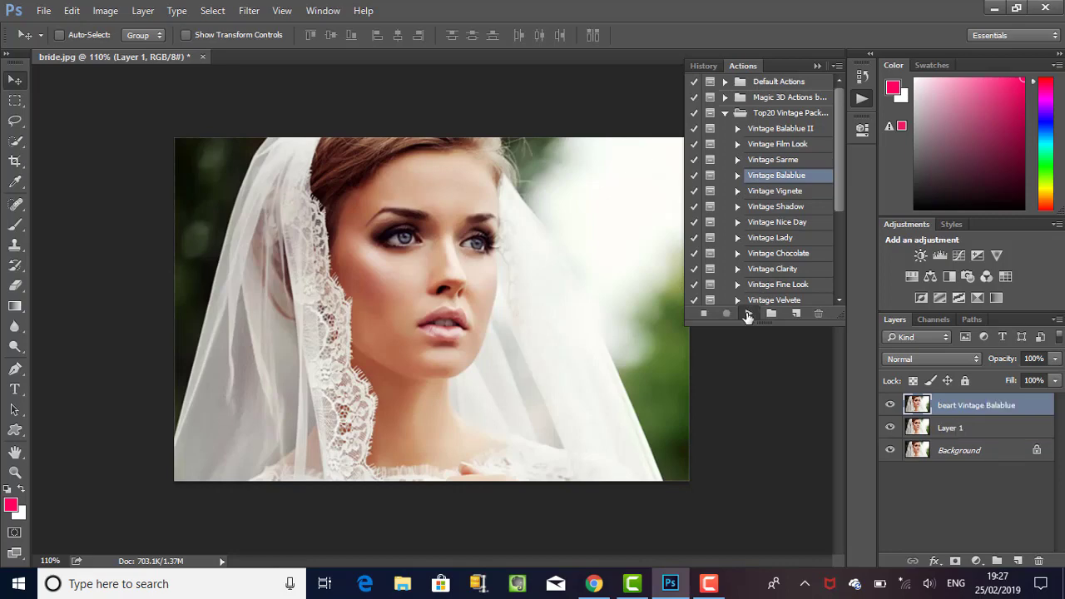
left_click(514, 296)
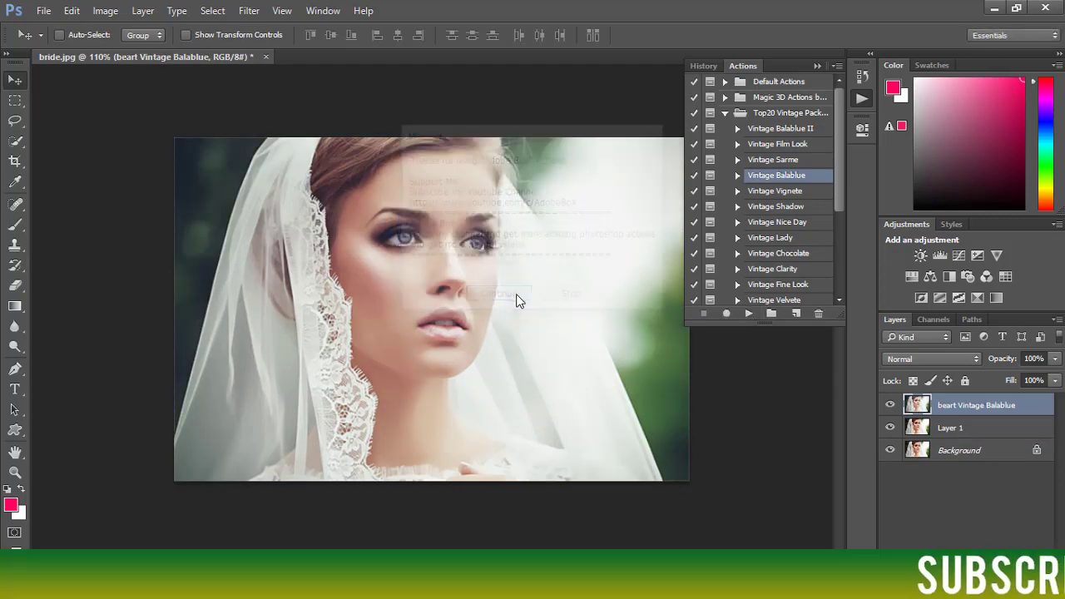
left_click(889, 405)
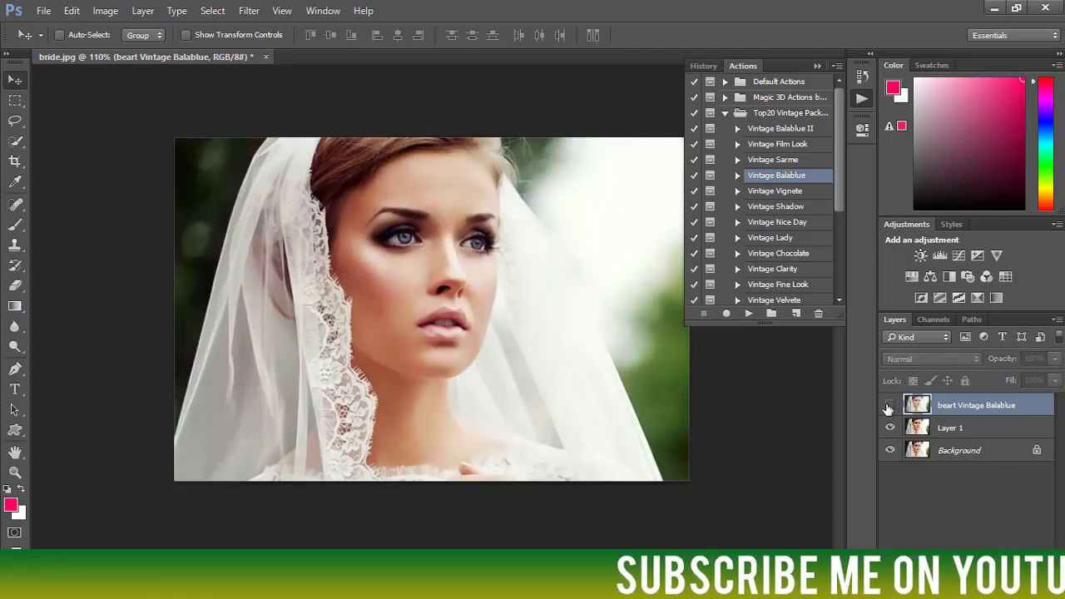
left_click(889, 405)
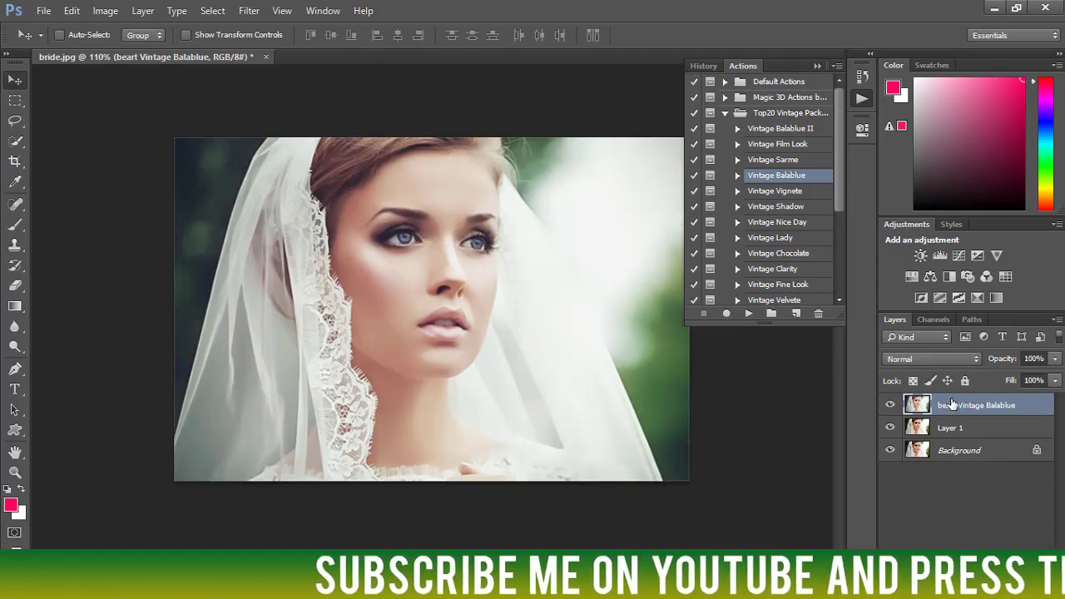
key("Delete")
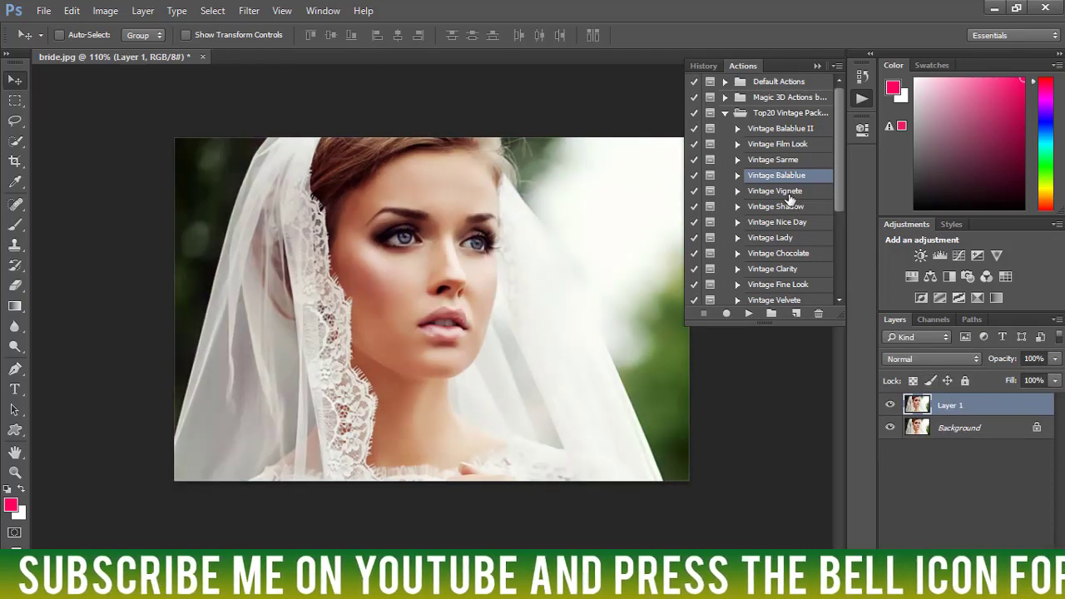
Run Vintage Vignete, compare it twice with the original, then delete its layer.
left_click(783, 192)
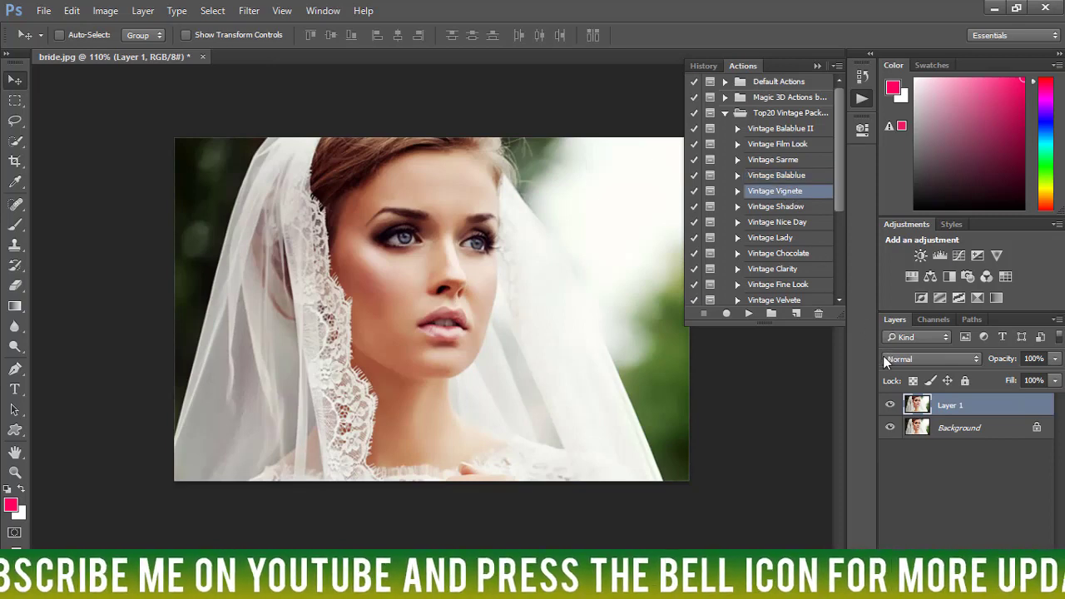
left_click(749, 314)
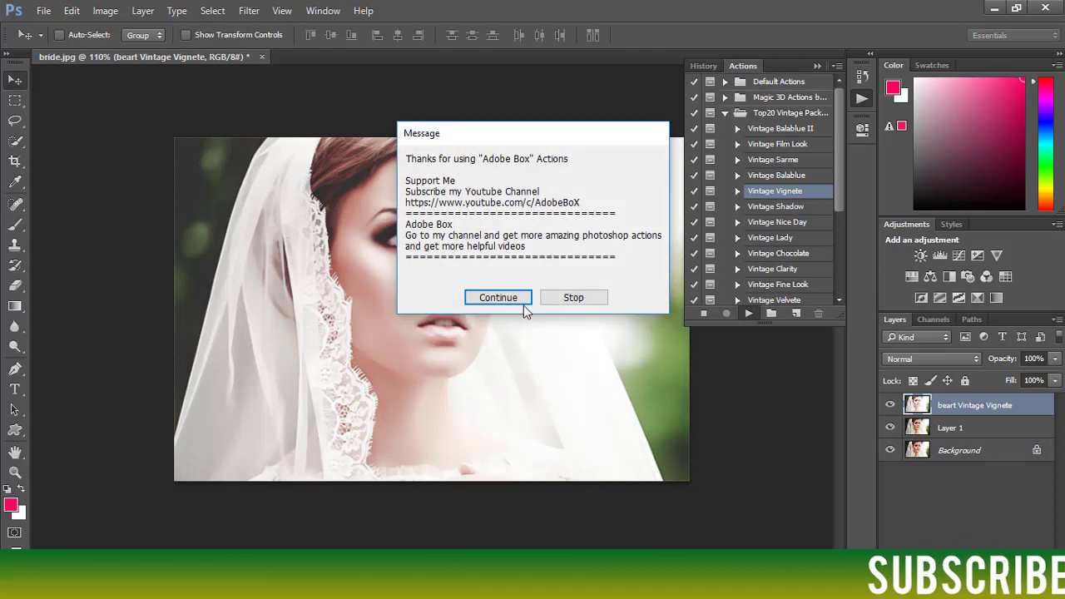
left_click(508, 298)
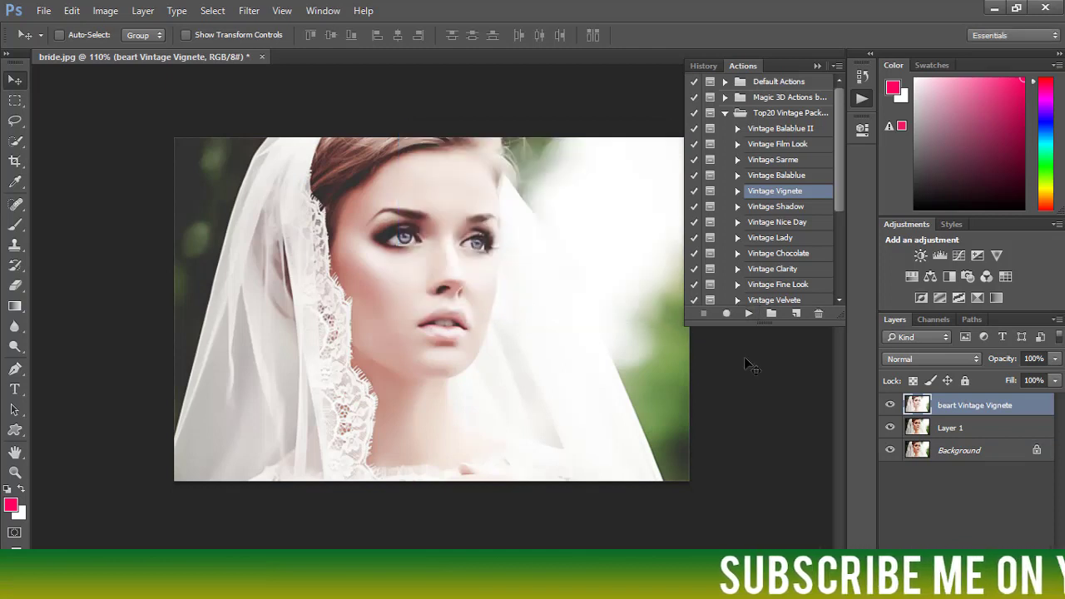
left_click(890, 405)
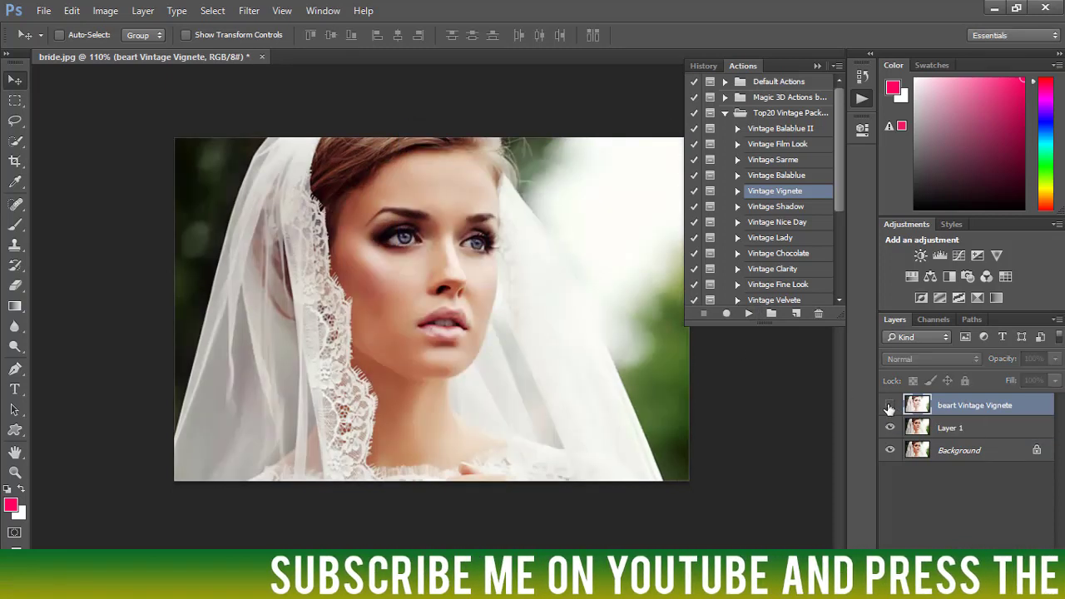
left_click(889, 405)
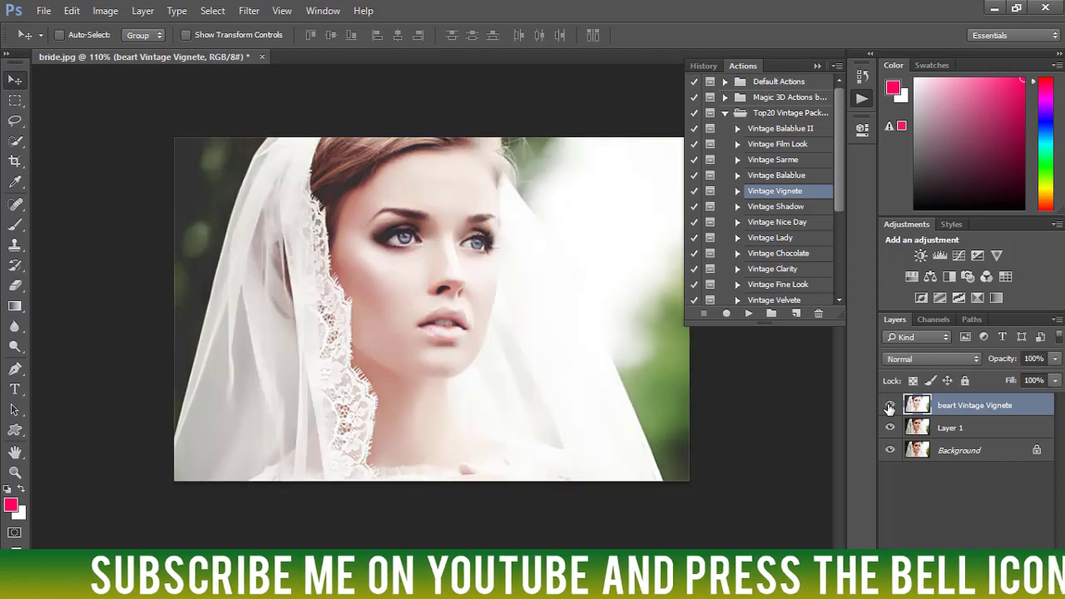
left_click(890, 406)
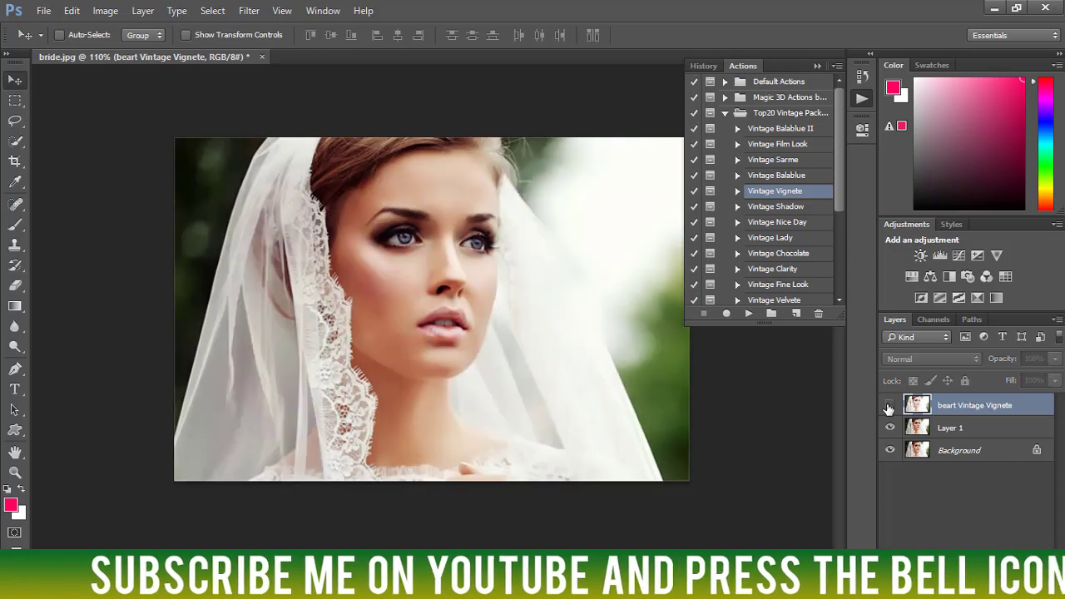
left_click(889, 405)
key("Delete")
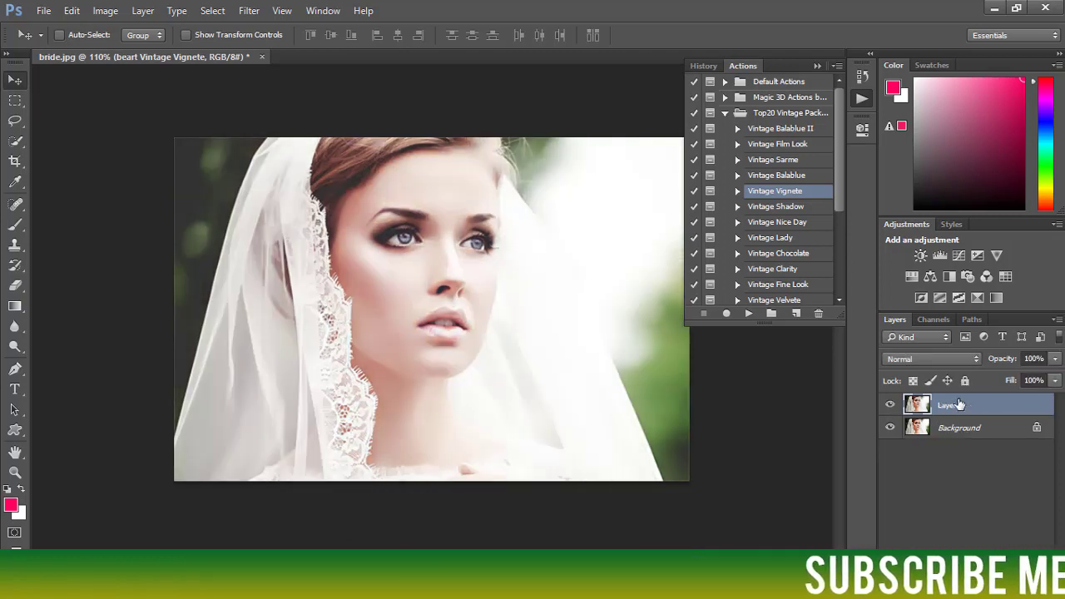
Run Vintage Shadow and toggle the beart Vintage Shadow layer twice to compare, leaving it visible.
left_click(784, 208)
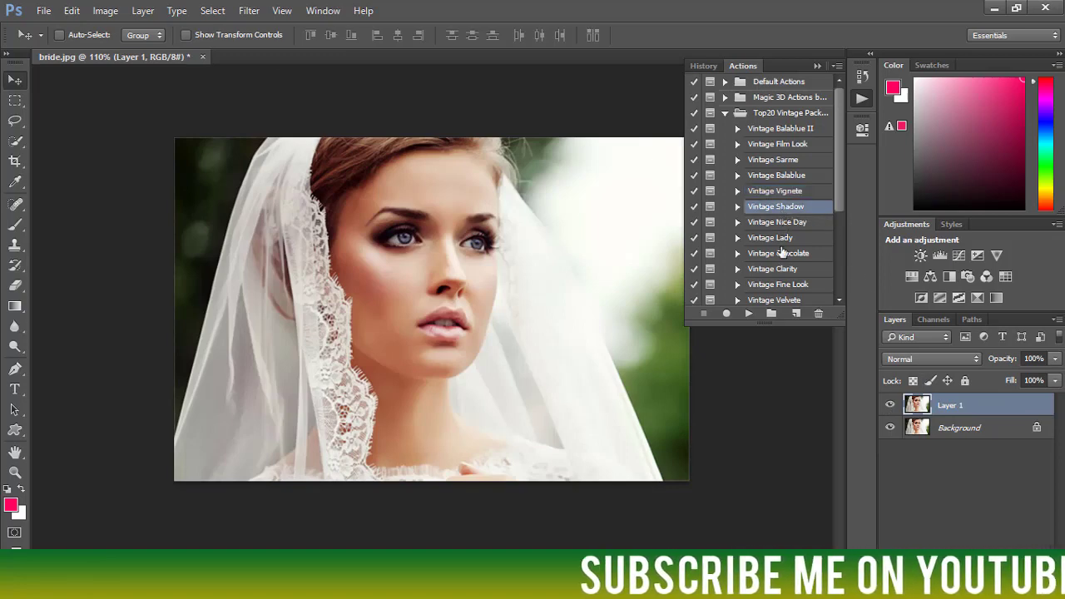
left_click(749, 313)
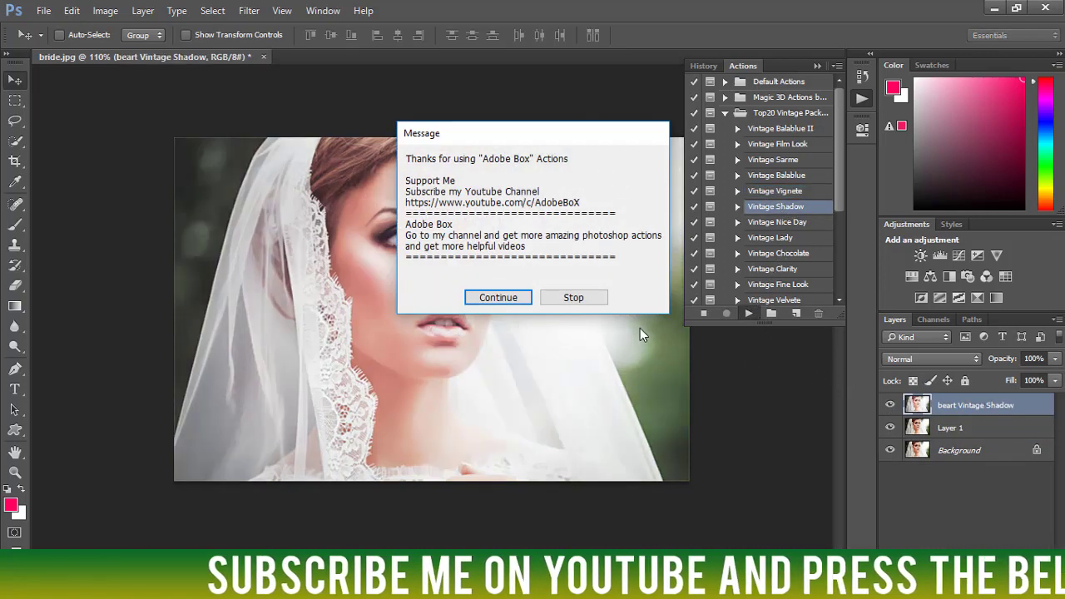
left_click(492, 297)
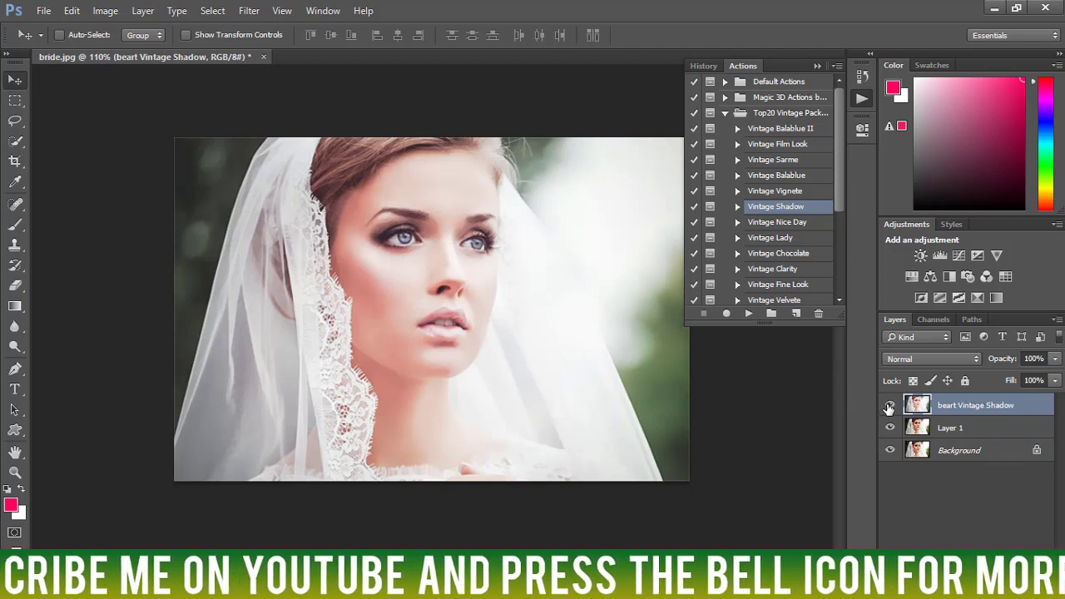
left_click(890, 406)
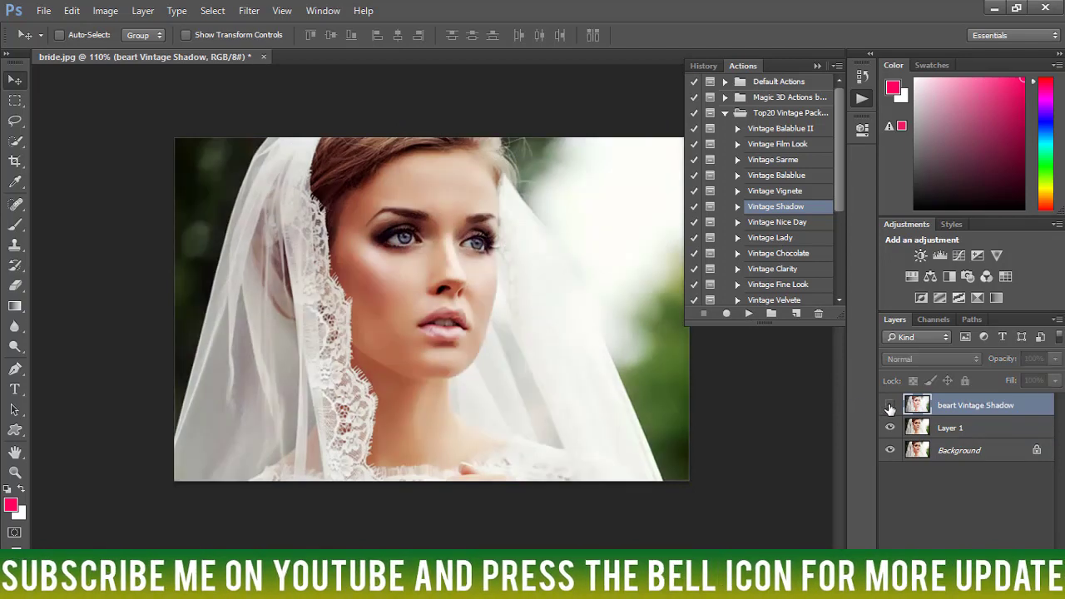
left_click(889, 405)
left_click(890, 405)
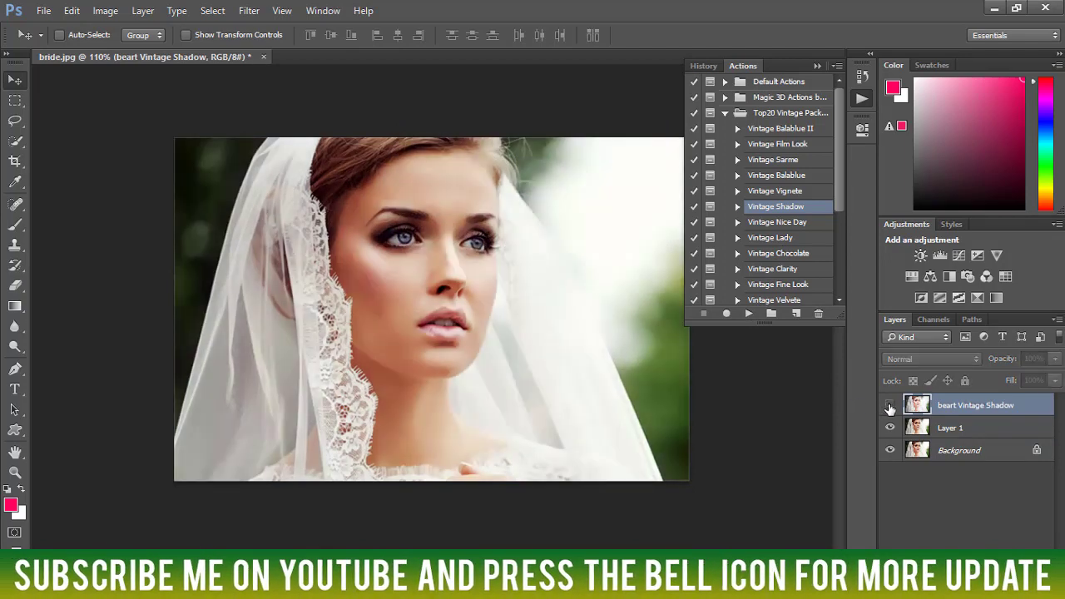
left_click(890, 406)
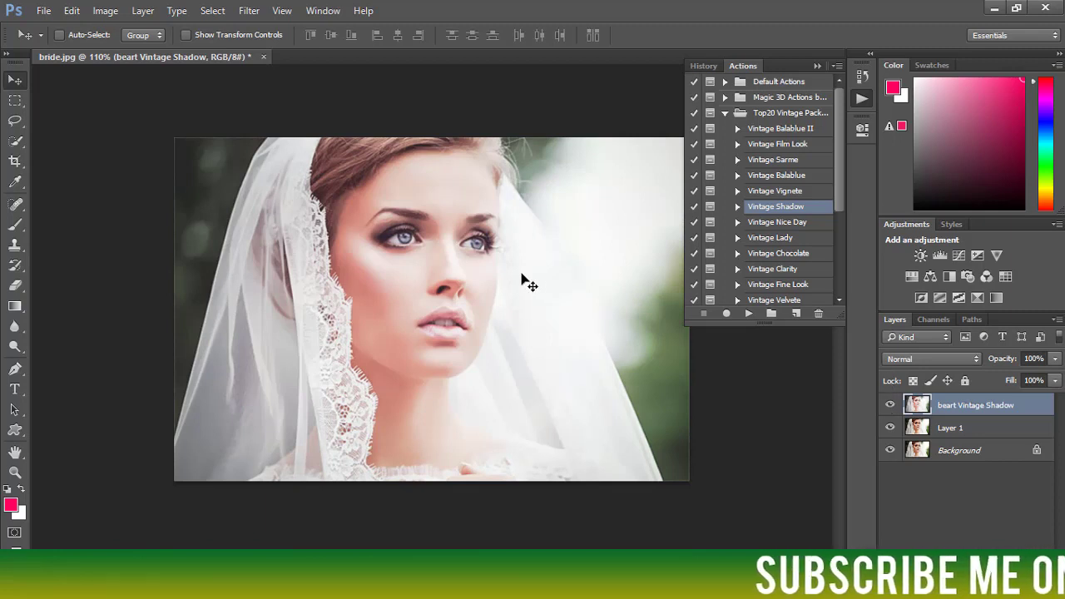